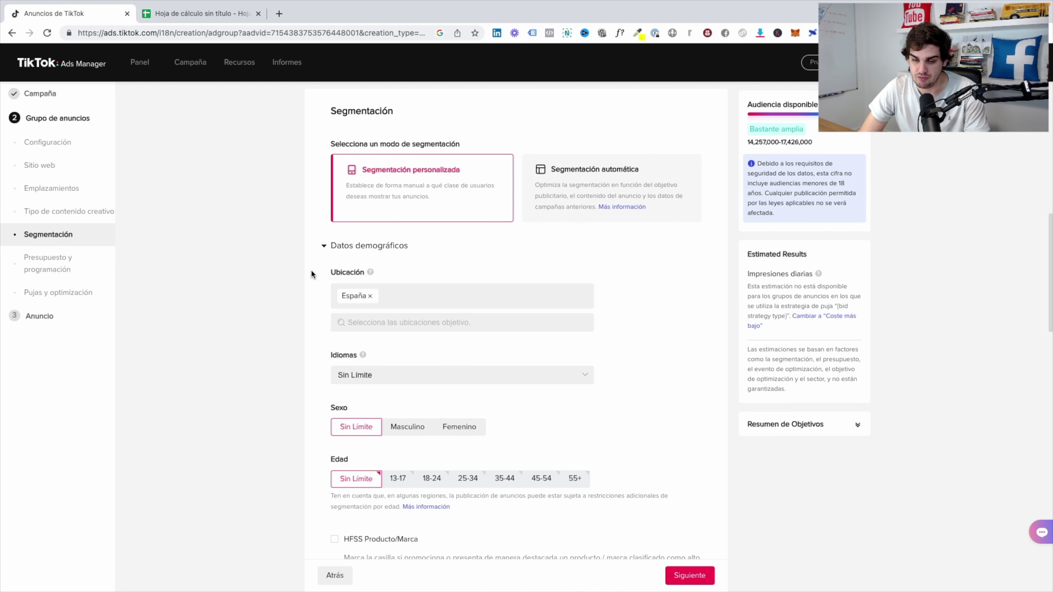
Add an interests block under Intereses y comportamientos, check the Intención de compra level, and set the level to Interés general
{"action": "scroll", "coordinate": [312, 274], "scroll_direction": "down", "scroll_amount": 2}
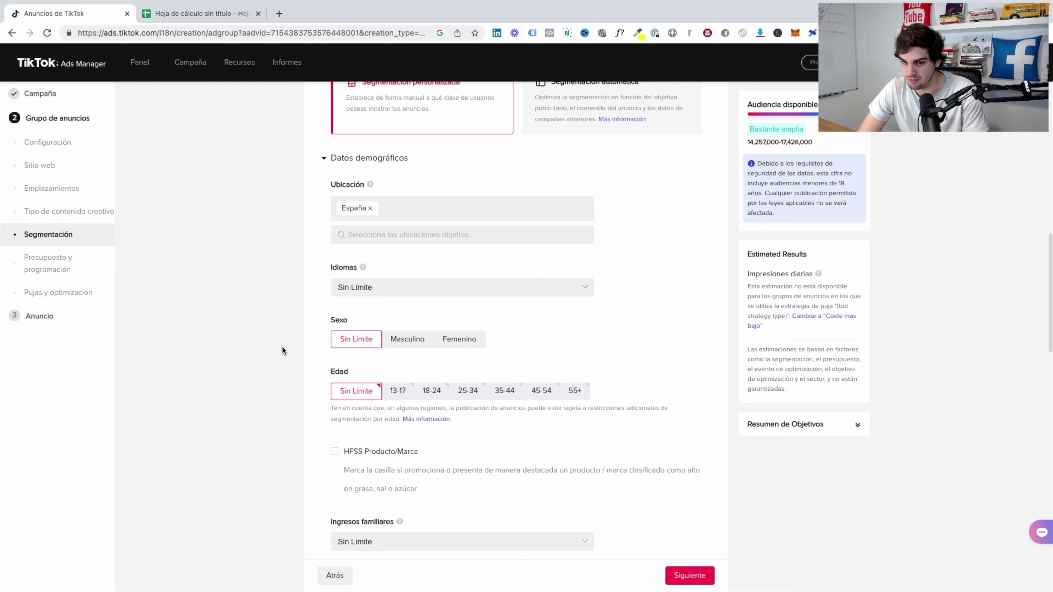
{"action": "scroll", "coordinate": [282, 346], "scroll_direction": "down", "scroll_amount": 8}
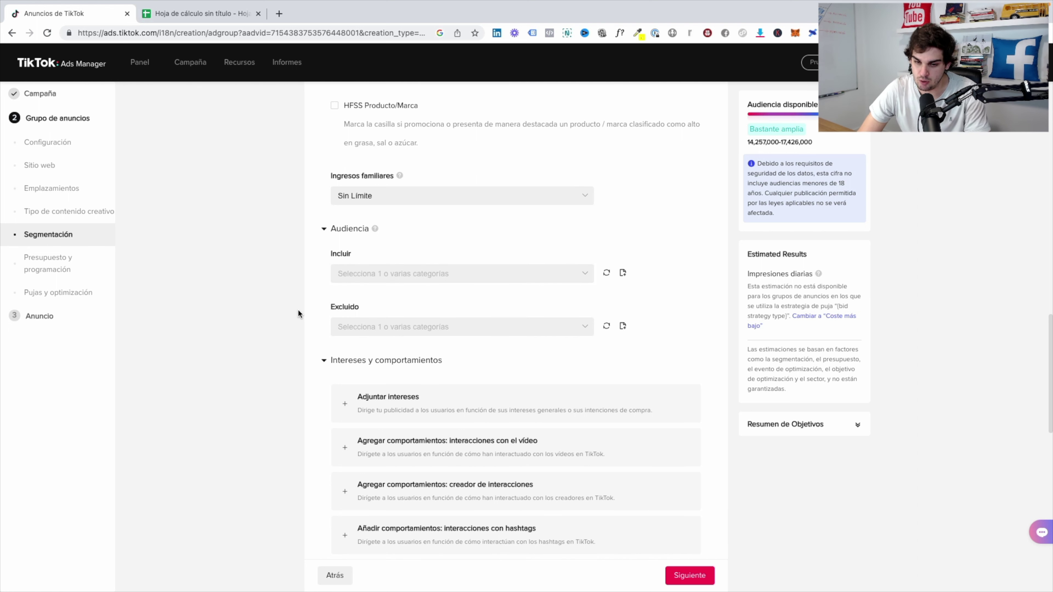
{"action": "scroll", "coordinate": [297, 311], "scroll_direction": "down", "scroll_amount": 3}
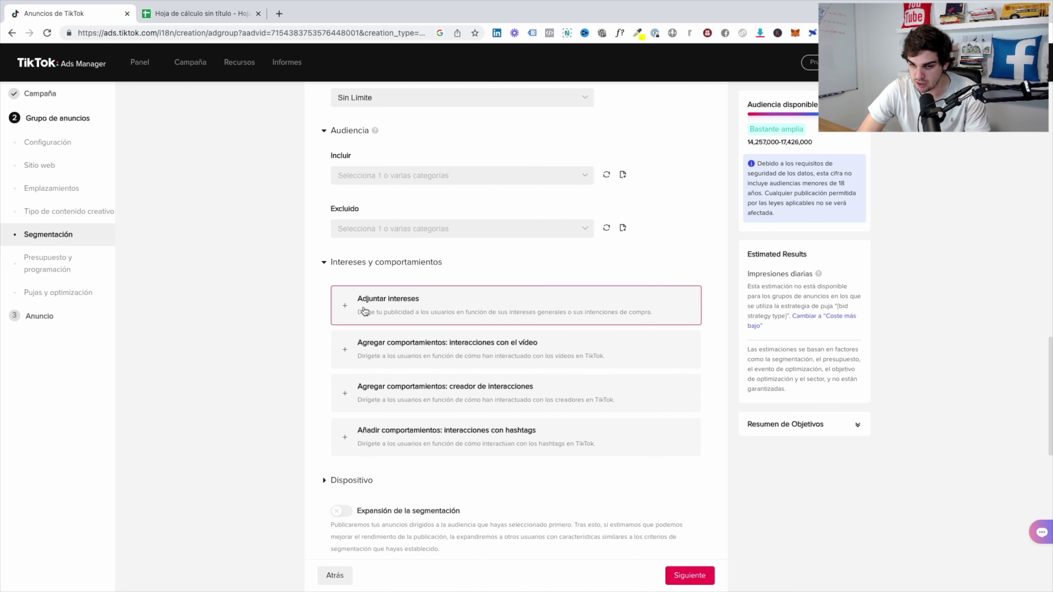
{"action": "left_click", "coordinate": [394, 309]}
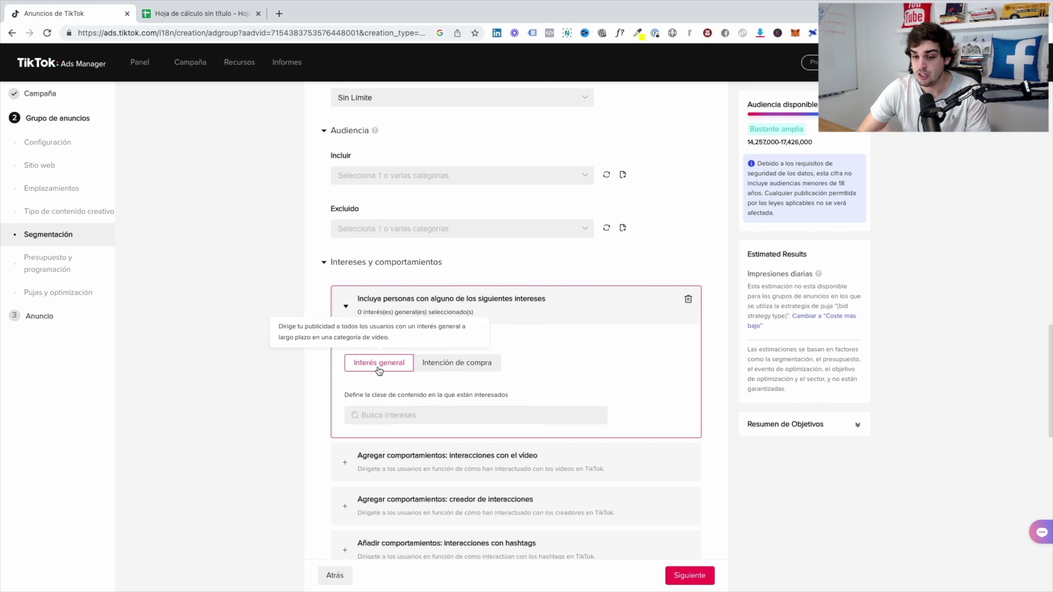
{"action": "left_click", "coordinate": [443, 366]}
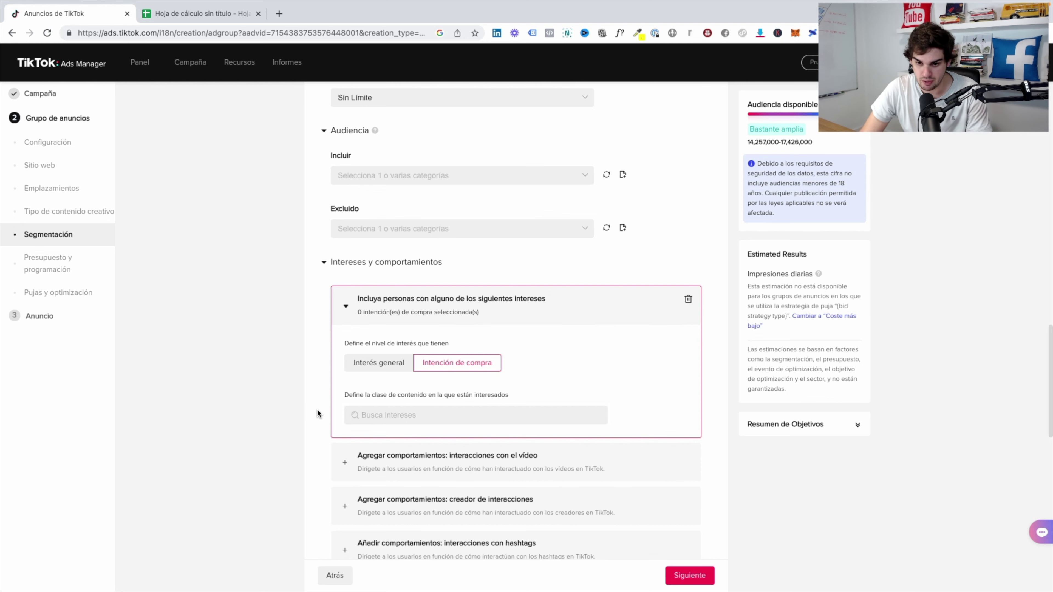
{"action": "left_click", "coordinate": [386, 367]}
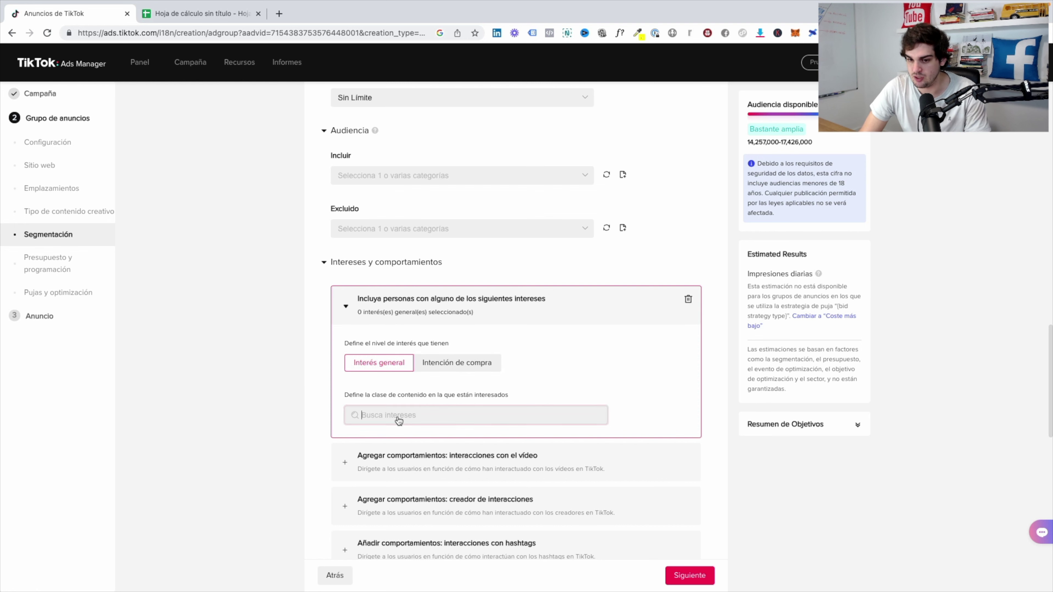
{"action": "left_click", "coordinate": [361, 416]}
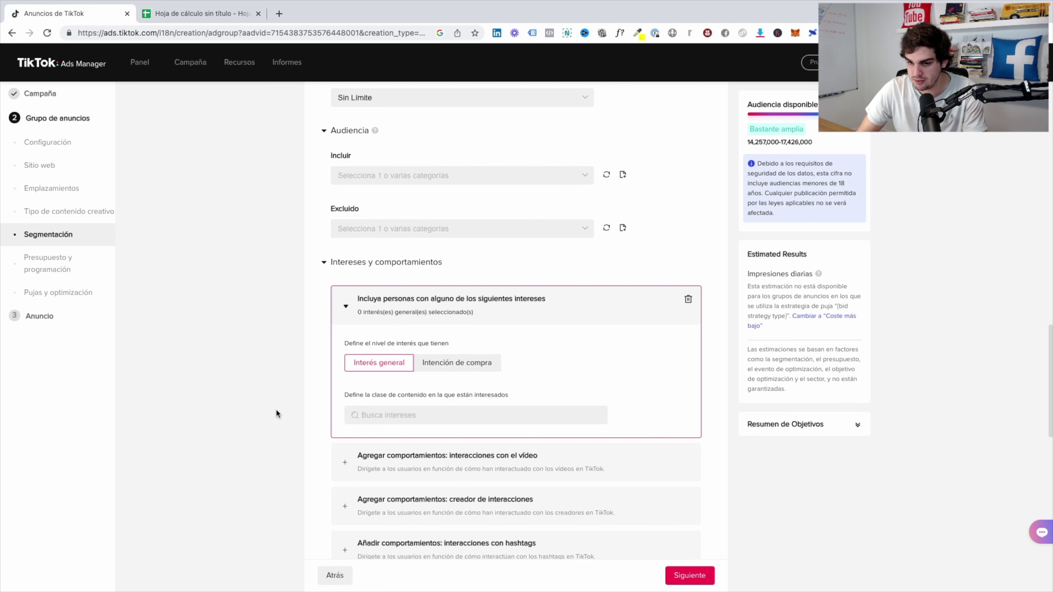
Review the ad group's demographic and audience targeting settings
{"action": "scroll", "coordinate": [277, 417], "scroll_direction": "up", "scroll_amount": 6}
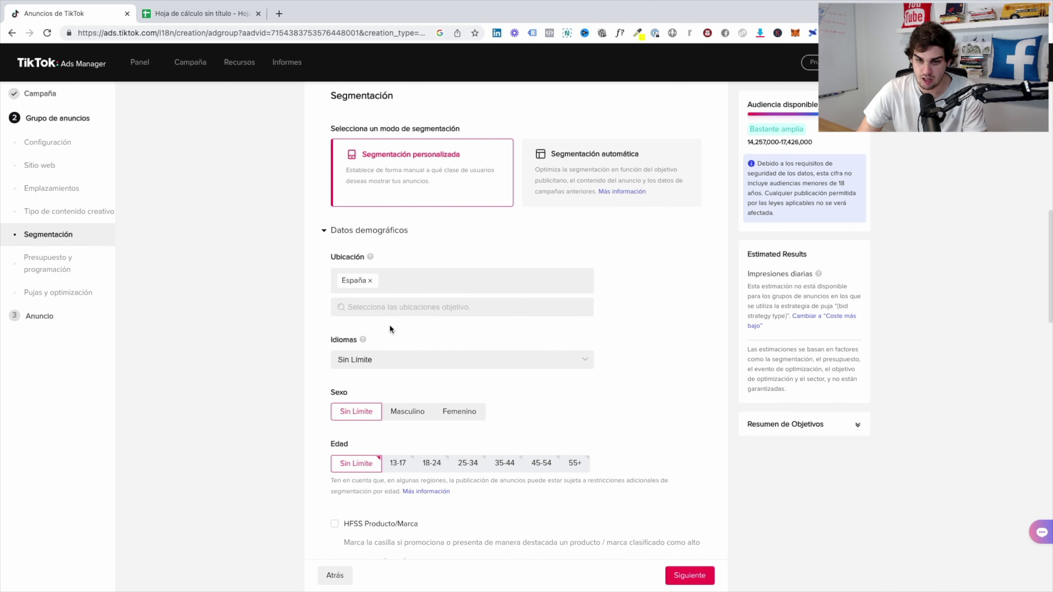
{"action": "scroll", "coordinate": [328, 414], "scroll_direction": "down", "scroll_amount": 2}
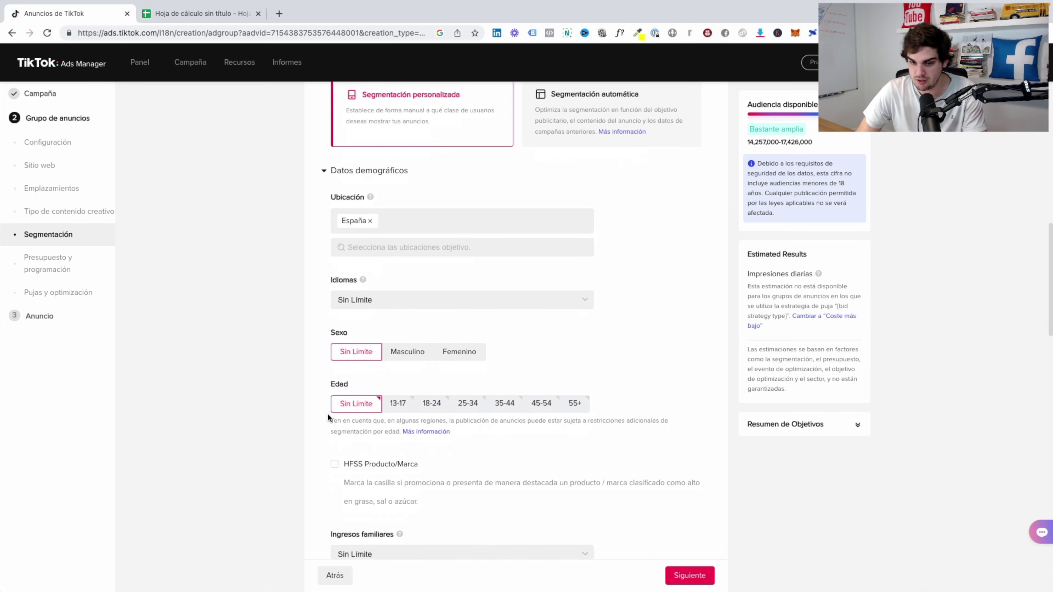
{"action": "scroll", "coordinate": [328, 413], "scroll_direction": "up", "scroll_amount": 1}
{"action": "scroll", "coordinate": [315, 448], "scroll_direction": "down", "scroll_amount": 10}
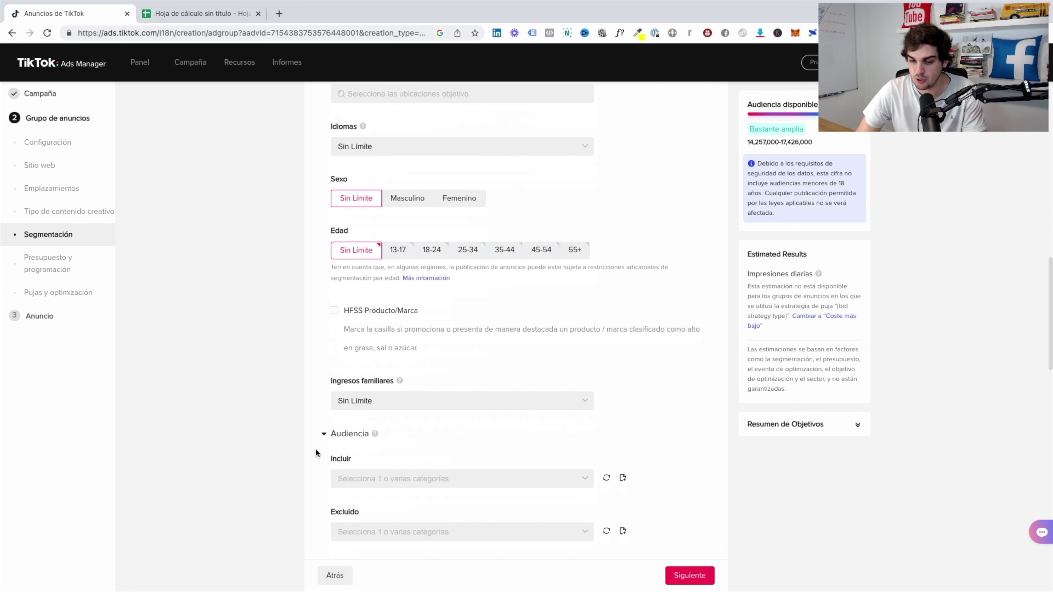
{"action": "scroll", "coordinate": [315, 448], "scroll_direction": "down", "scroll_amount": 1}
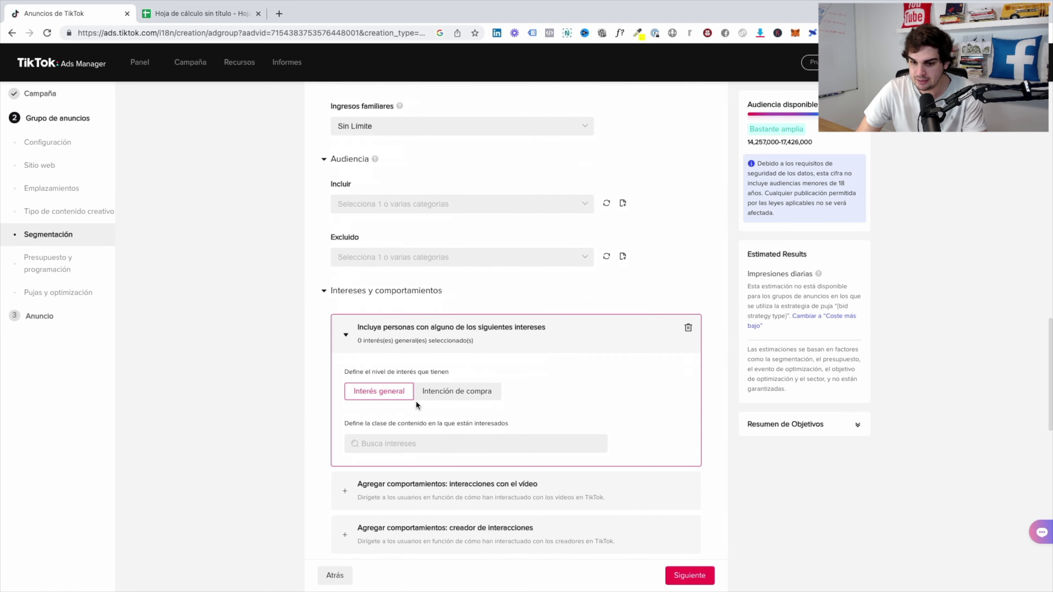
Browse the general interest categories and add the whole Mascotas category to the targeting
{"action": "left_click", "coordinate": [392, 443]}
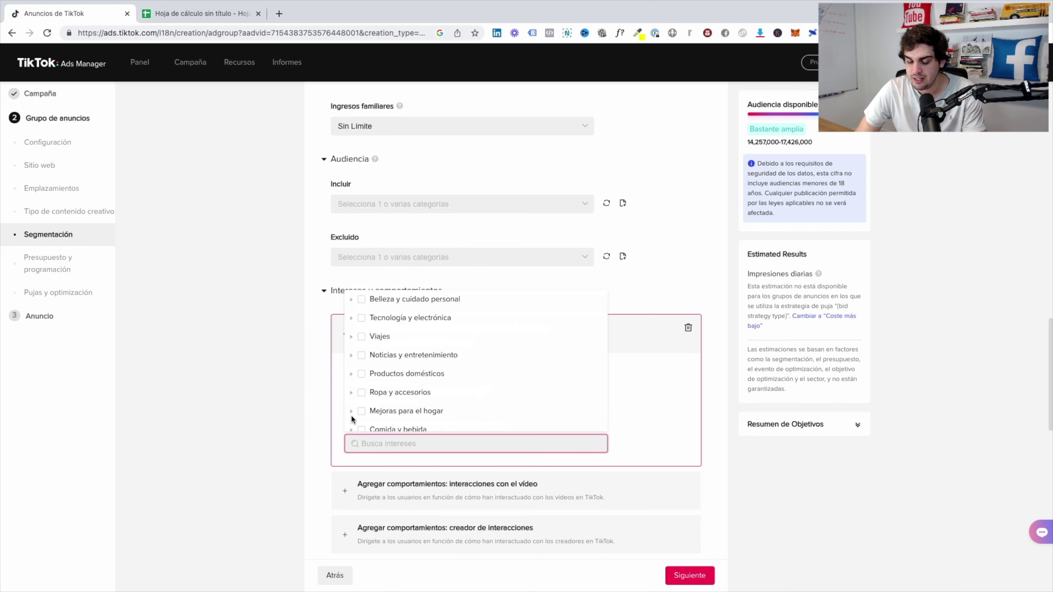
{"action": "scroll", "coordinate": [390, 357], "scroll_direction": "down", "scroll_amount": 4}
{"action": "scroll", "coordinate": [390, 363], "scroll_direction": "down", "scroll_amount": 2}
{"action": "scroll", "coordinate": [390, 363], "scroll_direction": "up", "scroll_amount": 8}
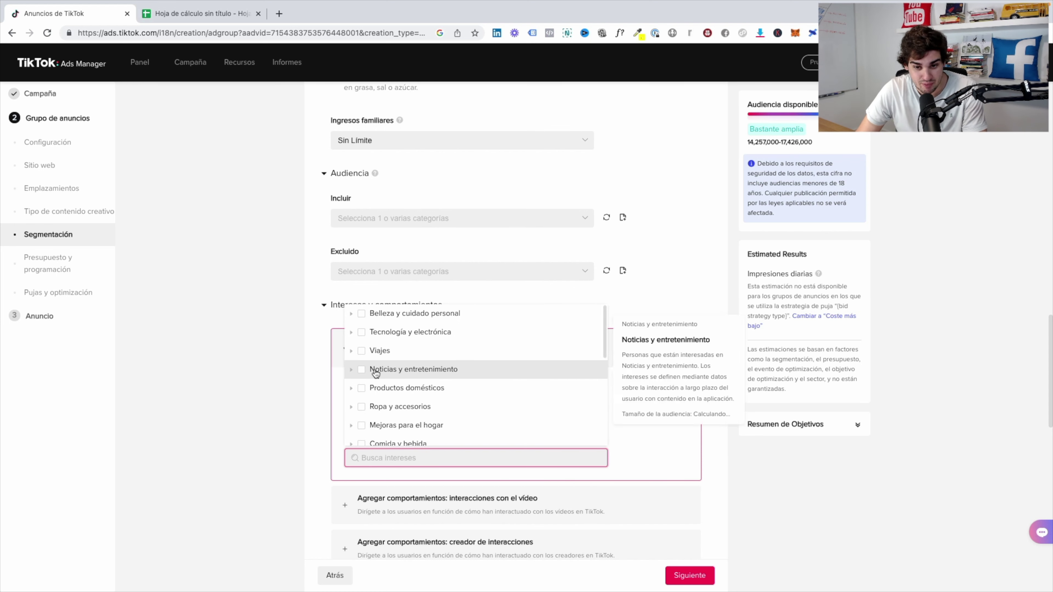
{"action": "scroll", "coordinate": [307, 379], "scroll_direction": "up", "scroll_amount": 1}
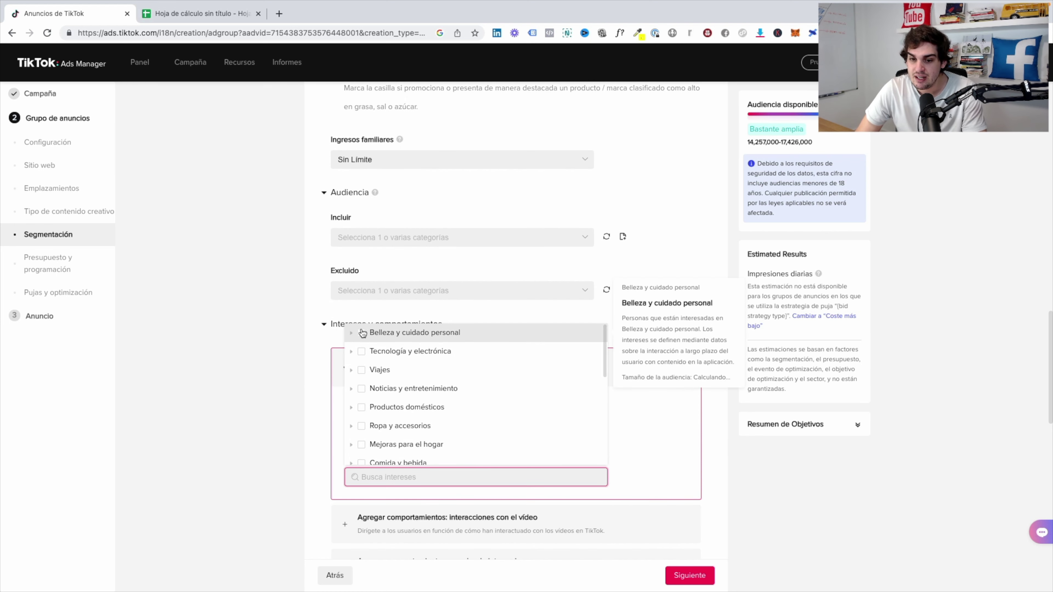
{"action": "scroll", "coordinate": [362, 408], "scroll_direction": "down", "scroll_amount": 5}
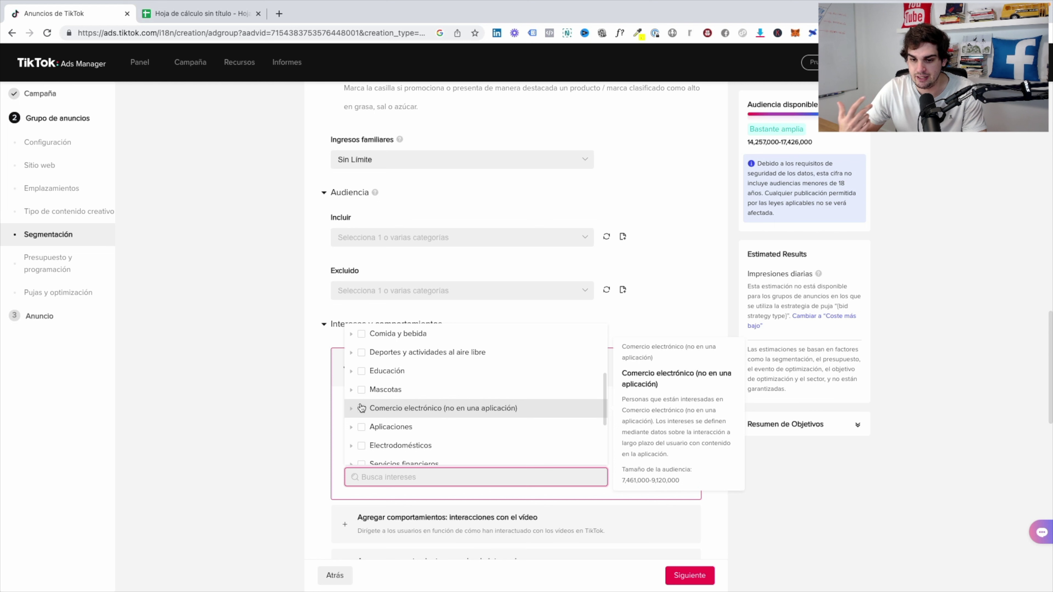
{"action": "left_click", "coordinate": [351, 390]}
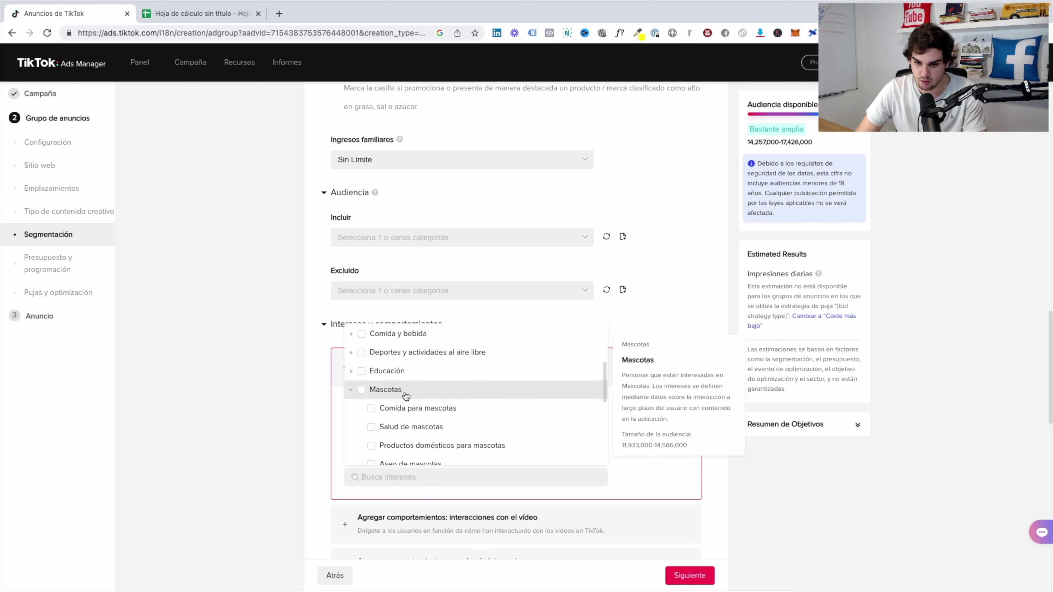
{"action": "scroll", "coordinate": [406, 396], "scroll_direction": "down", "scroll_amount": 1}
{"action": "scroll", "coordinate": [418, 452], "scroll_direction": "down", "scroll_amount": 2}
{"action": "scroll", "coordinate": [432, 343], "scroll_direction": "up", "scroll_amount": 2}
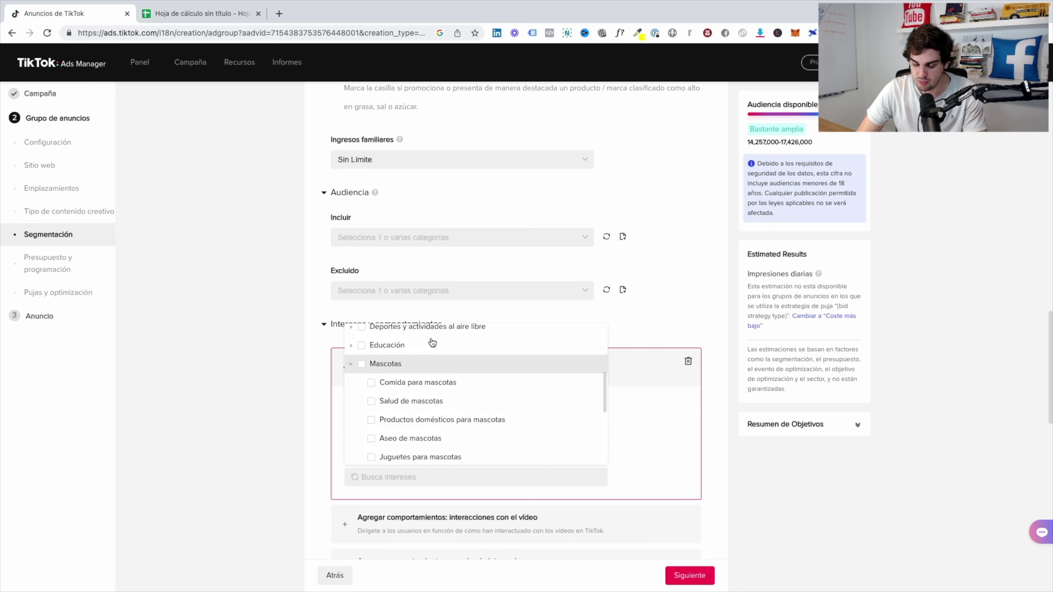
{"action": "left_click", "coordinate": [361, 364]}
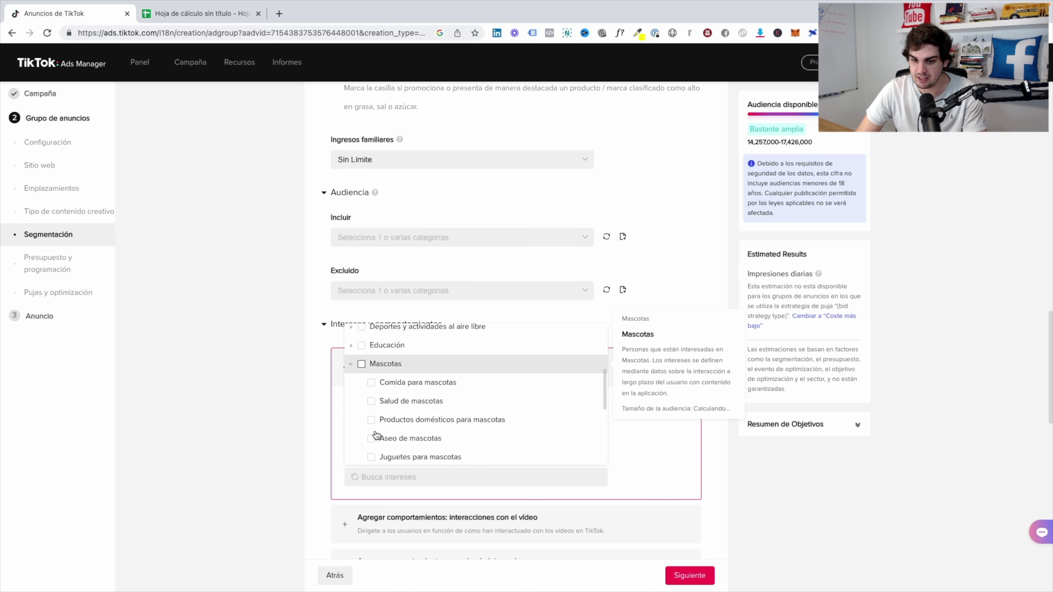
{"action": "left_click", "coordinate": [296, 417]}
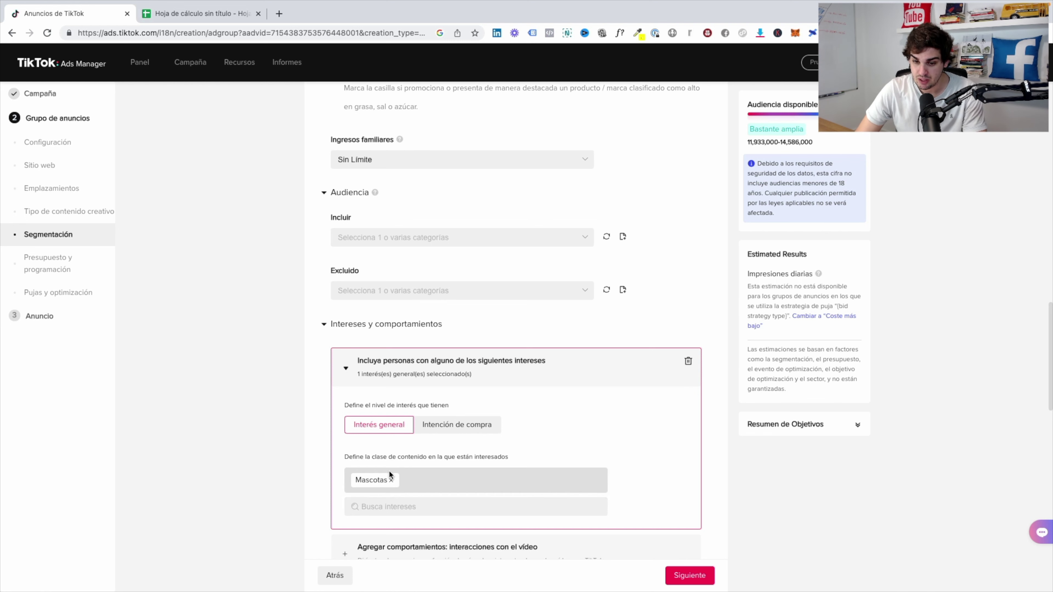
Copy the available audience size range for the Mascotas interest
{"action": "double_click", "coordinate": [360, 479]}
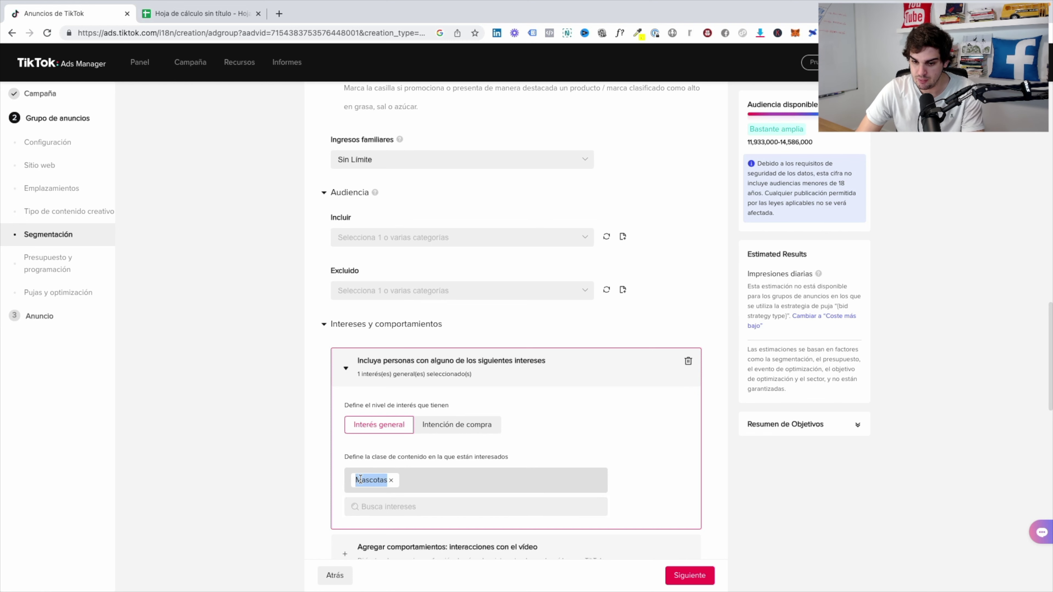
{"action": "left_click", "coordinate": [324, 456]}
{"action": "triple_click", "coordinate": [793, 143]}
{"action": "key", "text": "ctrl+c"}
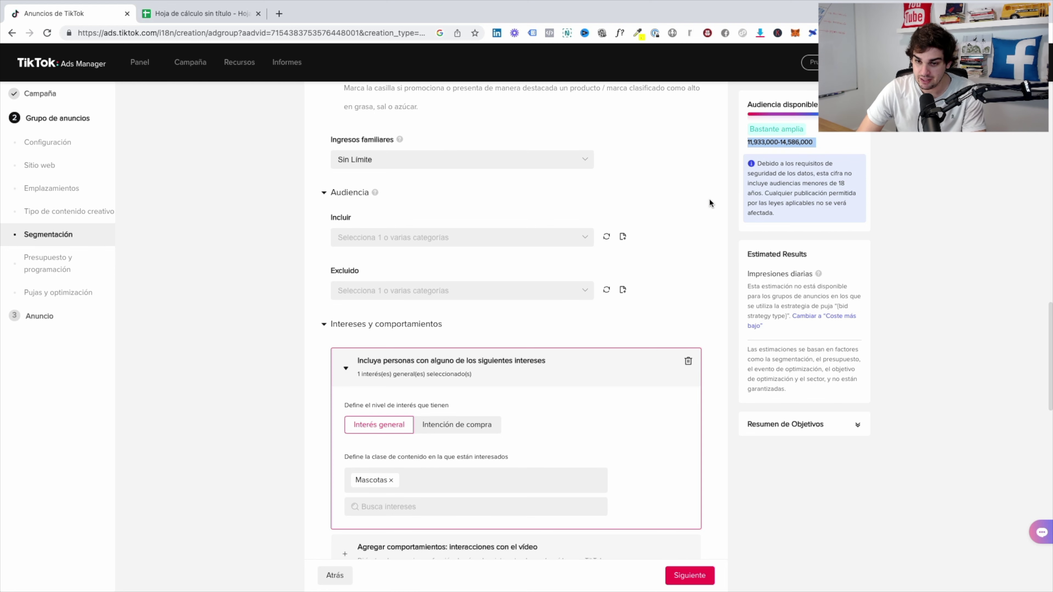
Try the age ranges 13-17, 18-24 and 25-34, and reset the age to Sin Límite
{"action": "scroll", "coordinate": [447, 216], "scroll_direction": "up", "scroll_amount": 10}
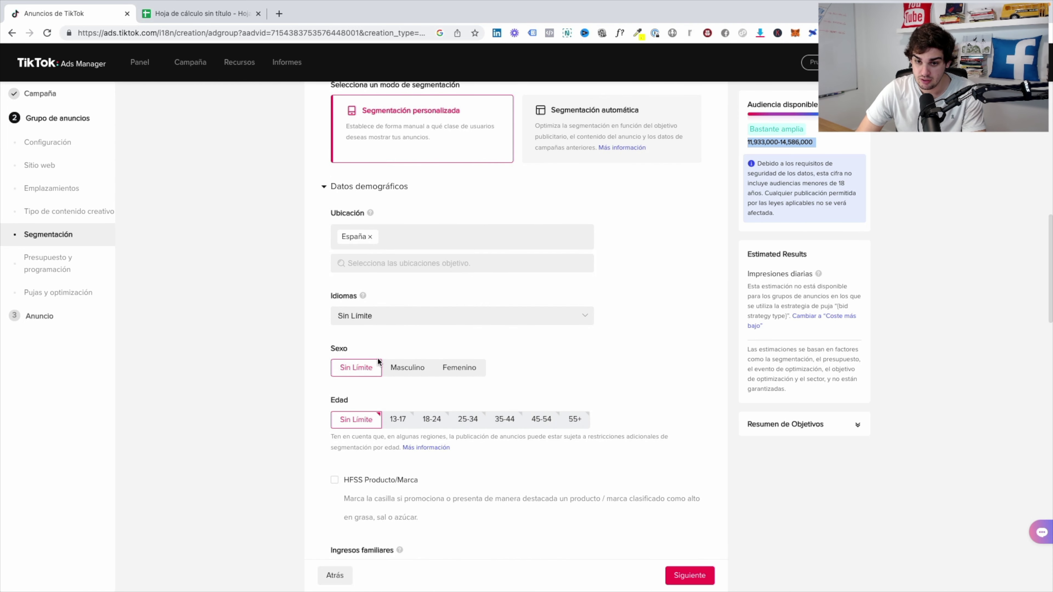
{"action": "scroll", "coordinate": [324, 441], "scroll_direction": "down", "scroll_amount": 3}
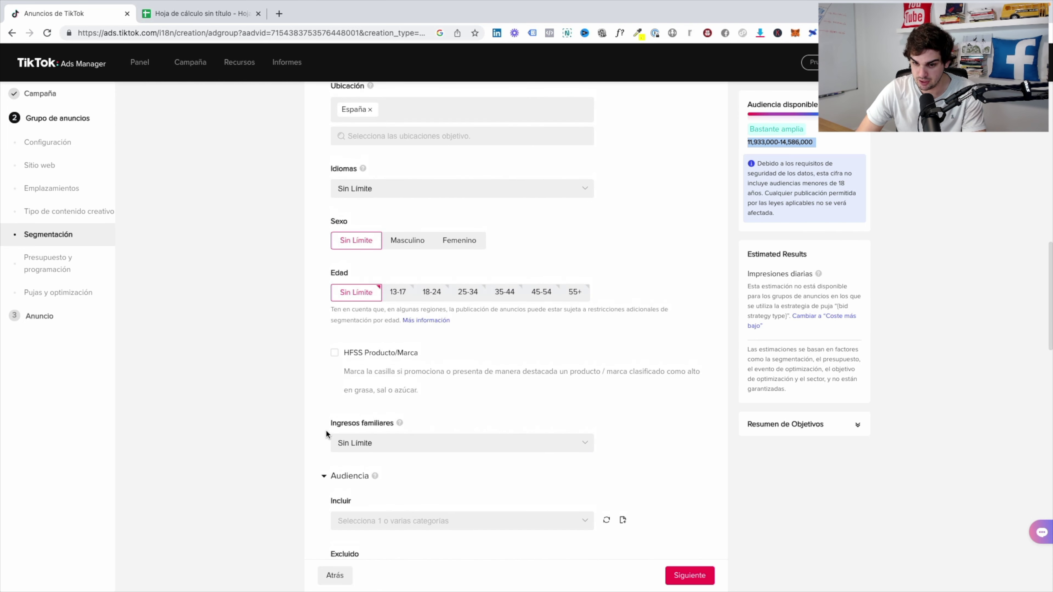
{"action": "left_click", "coordinate": [401, 292]}
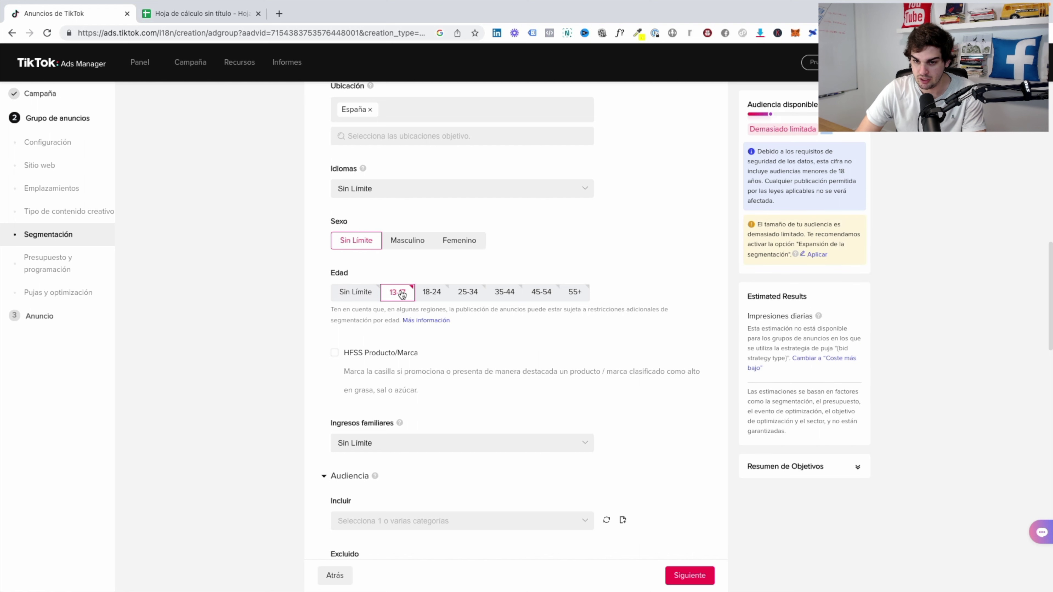
{"action": "left_click", "coordinate": [432, 293]}
{"action": "left_click", "coordinate": [467, 292]}
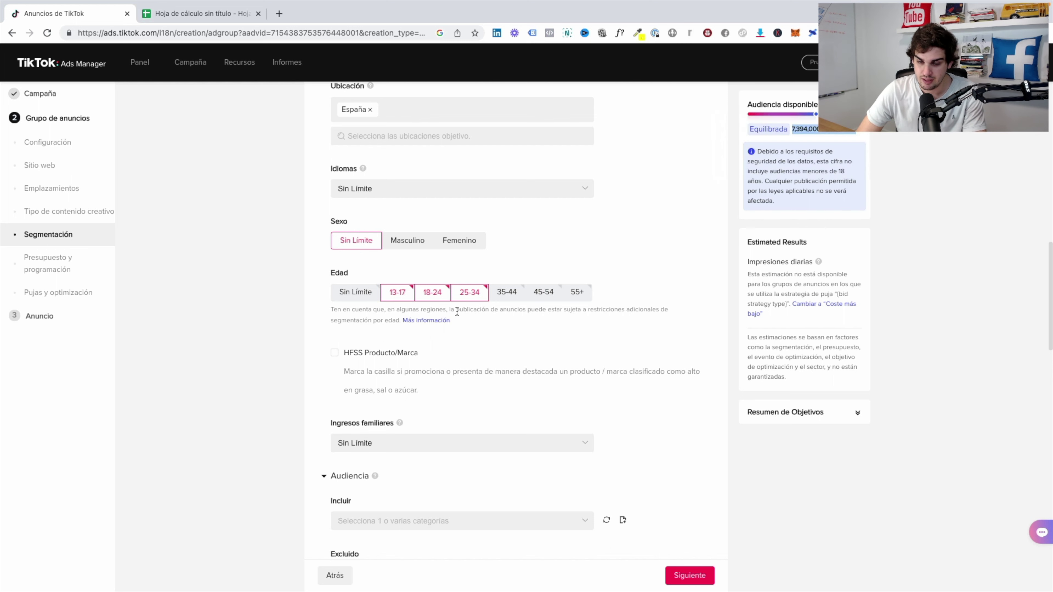
{"action": "left_click", "coordinate": [354, 292]}
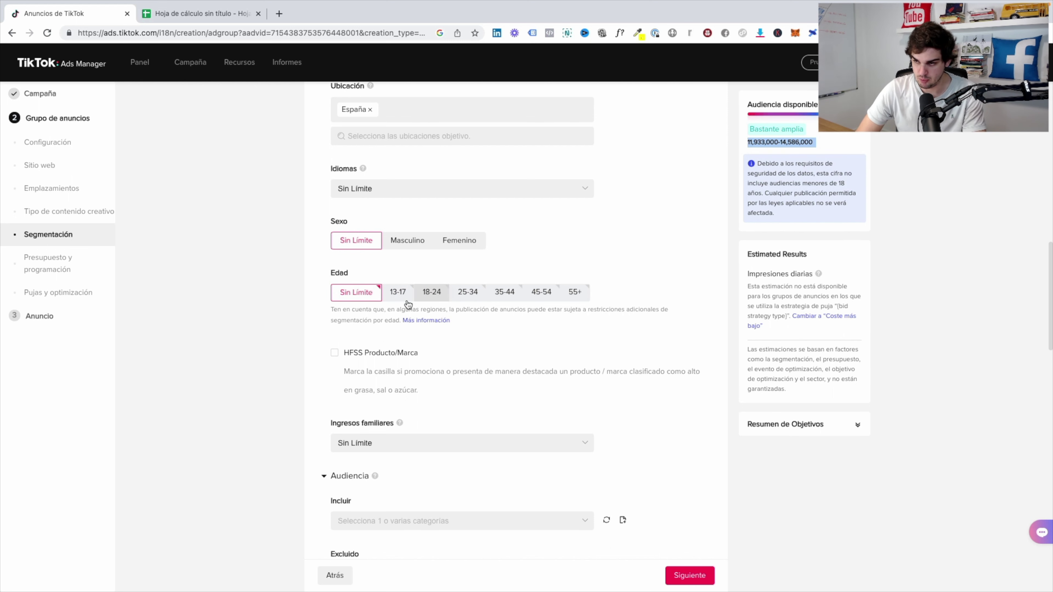
Switch to the Google Sheets spreadsheet, enter Mascotas in C5 and paste the copied audience size 11,933,000-14,586,000 into D5
{"action": "scroll", "coordinate": [321, 348], "scroll_direction": "down", "scroll_amount": 3}
{"action": "left_click", "coordinate": [194, 19]}
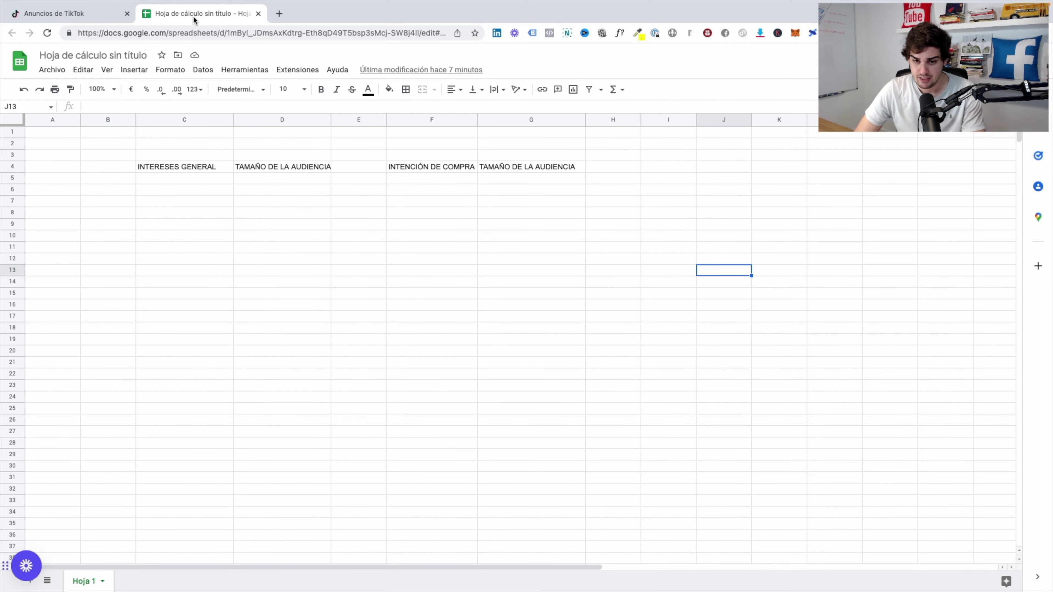
{"action": "left_click", "coordinate": [200, 181]}
{"action": "type", "text": "Mascotas"}
{"action": "key", "text": "Return"}
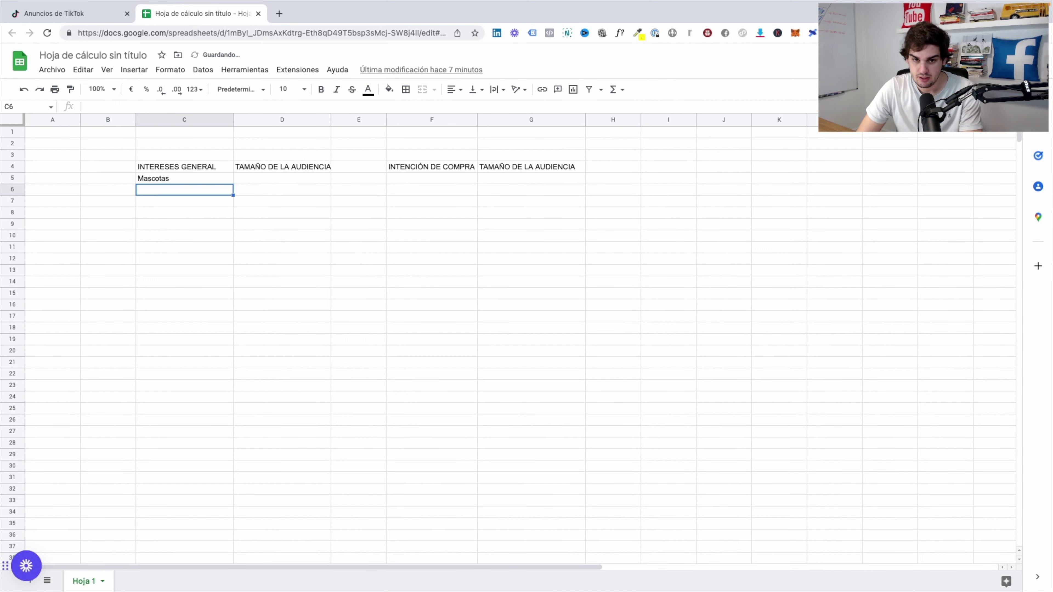
{"action": "left_click", "coordinate": [305, 177]}
{"action": "key", "text": "ctrl+v"}
{"action": "left_click", "coordinate": [311, 224]}
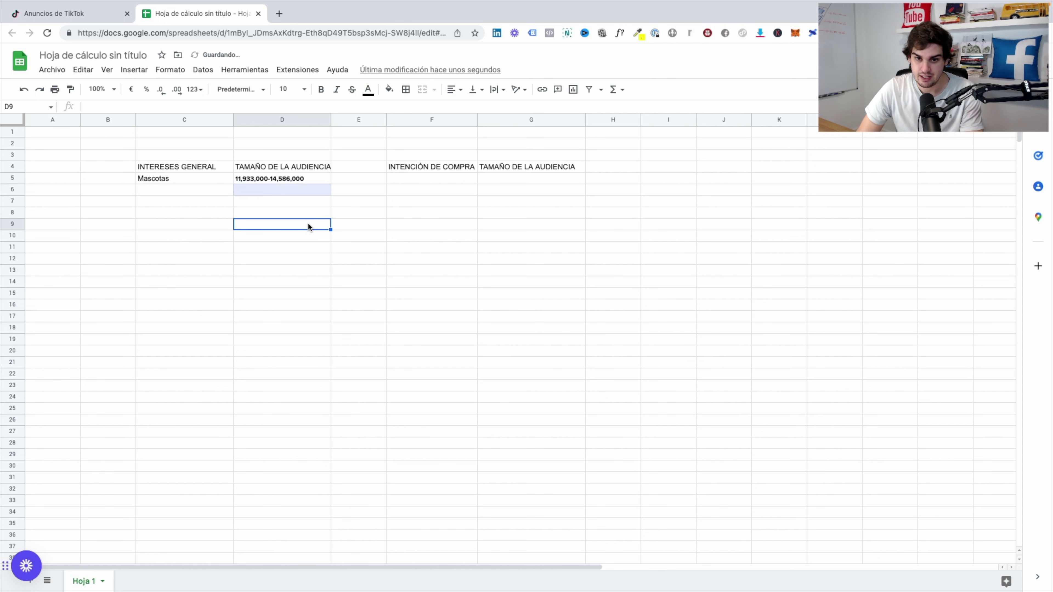
{"action": "left_click", "coordinate": [316, 175]}
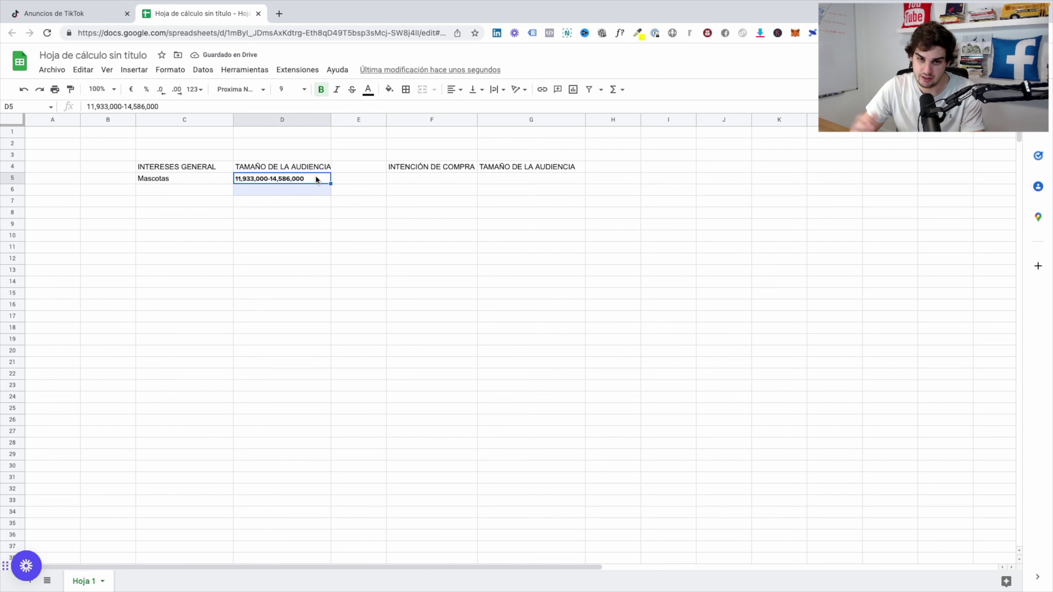
Switch back to TikTok Ads Manager and replace the Mascotas general interest with its subcategory Comida para mascotas
{"action": "left_click", "coordinate": [97, 20]}
{"action": "scroll", "coordinate": [465, 415], "scroll_direction": "down", "scroll_amount": 8}
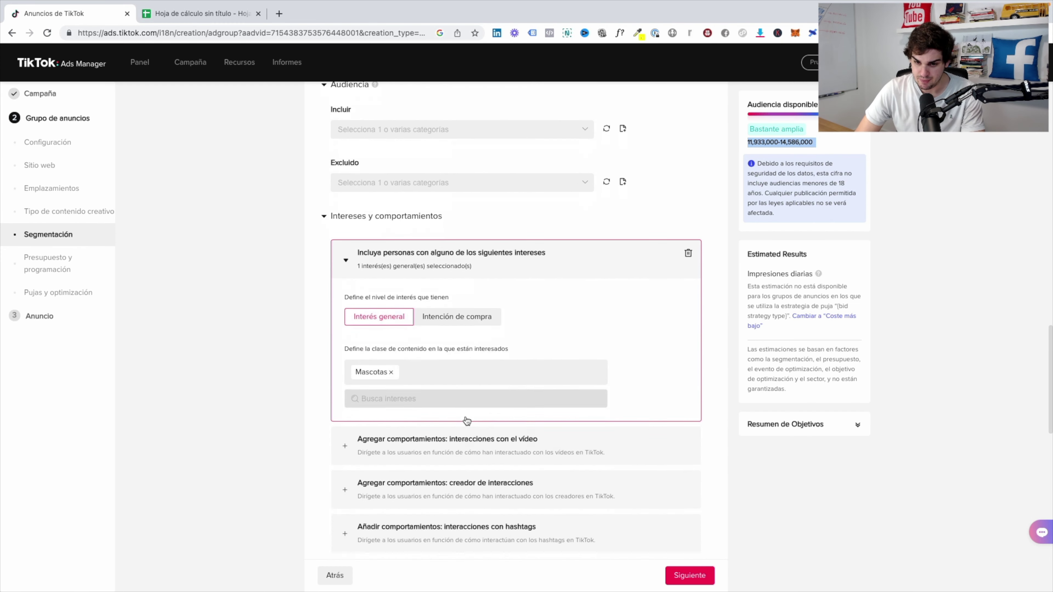
{"action": "left_click", "coordinate": [422, 306]}
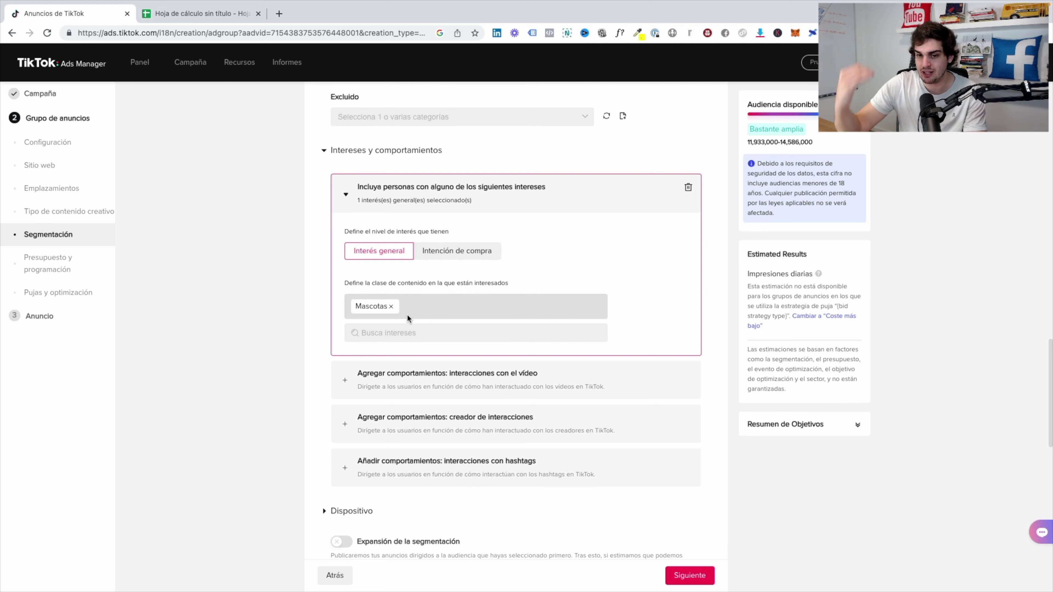
{"action": "left_click", "coordinate": [391, 306]}
{"action": "left_click", "coordinate": [393, 303]}
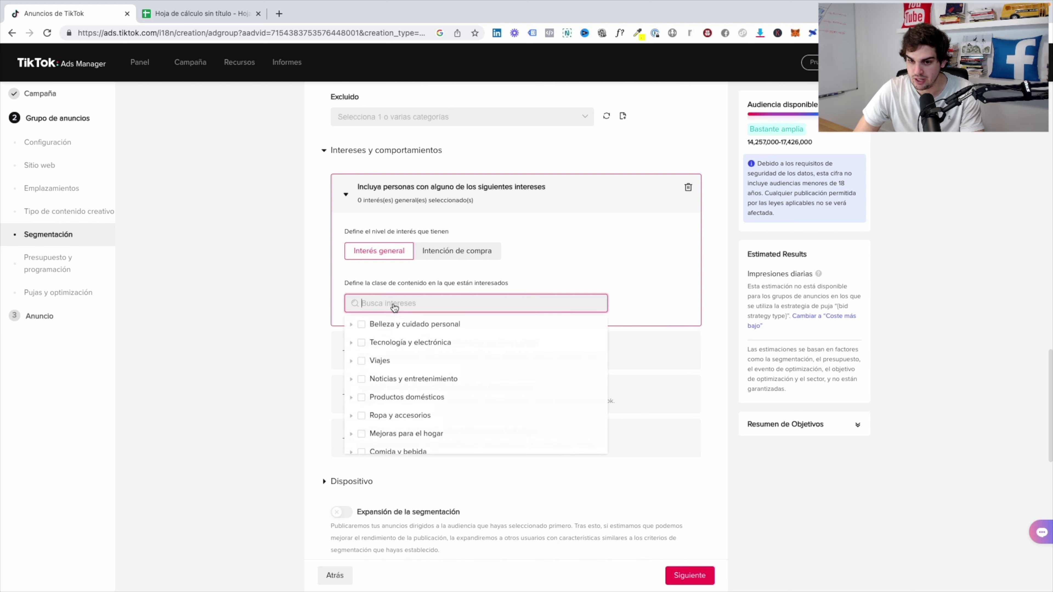
{"action": "scroll", "coordinate": [387, 401], "scroll_direction": "down", "scroll_amount": 3}
{"action": "left_click", "coordinate": [352, 391]}
{"action": "left_click", "coordinate": [371, 410]}
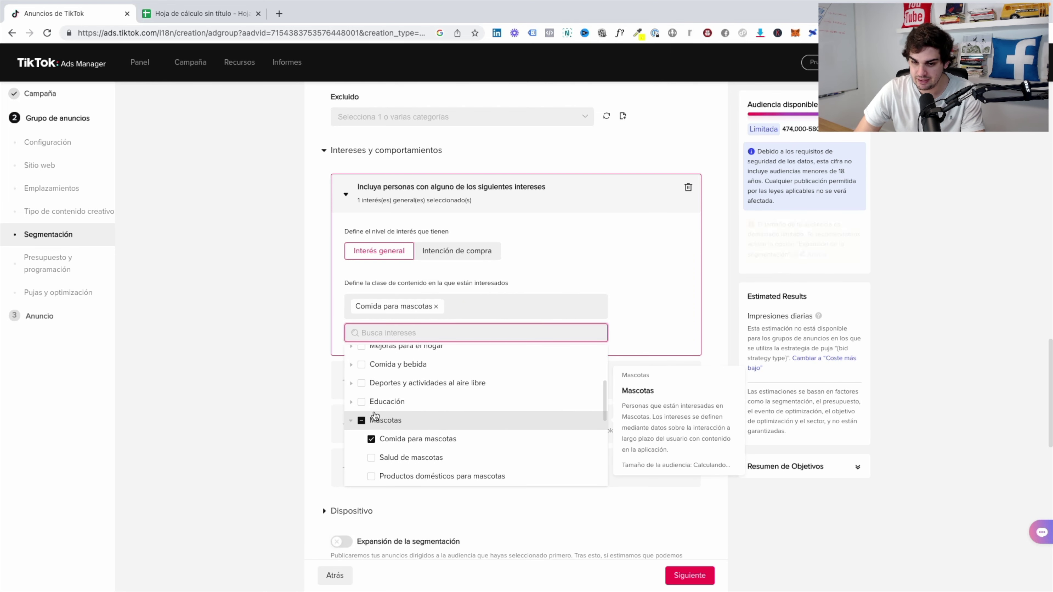
{"action": "left_click", "coordinate": [271, 390]}
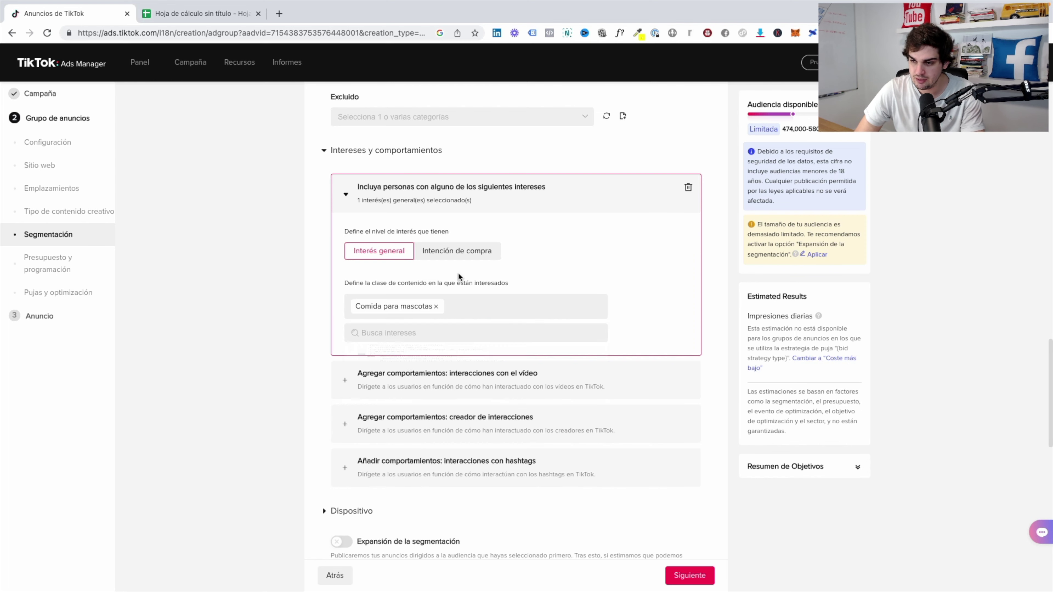
Copy the interest name Comida para mascotas and paste it into C6 of the Google Sheets spreadsheet
{"action": "left_click_drag", "start_coordinate": [433, 306], "coordinate": [356, 306]}
{"action": "key", "text": "ctrl+c"}
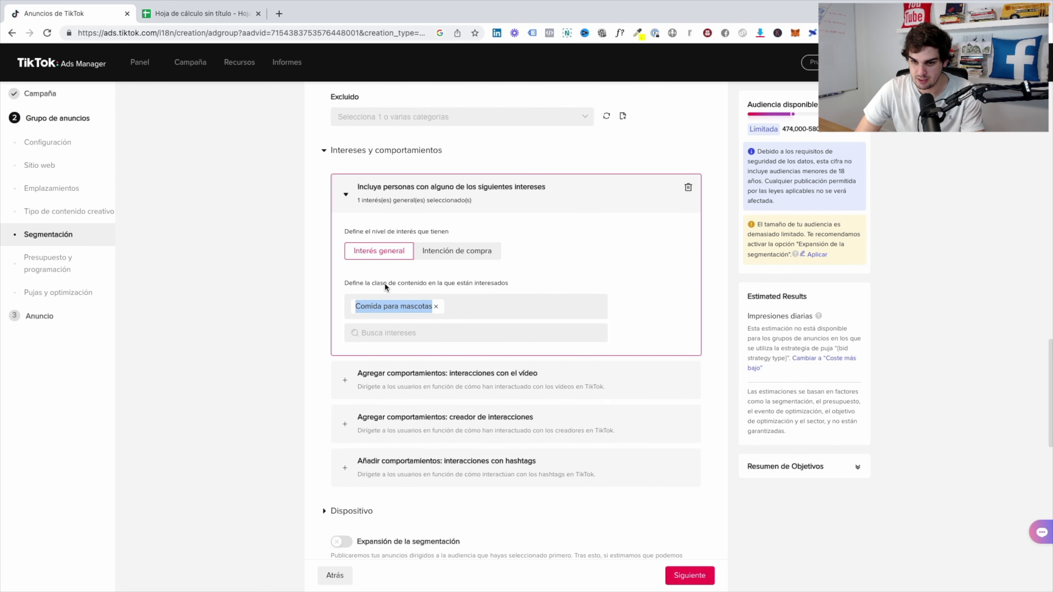
{"action": "left_click", "coordinate": [209, 17]}
{"action": "left_click", "coordinate": [178, 190]}
{"action": "key", "text": "ctrl+v"}
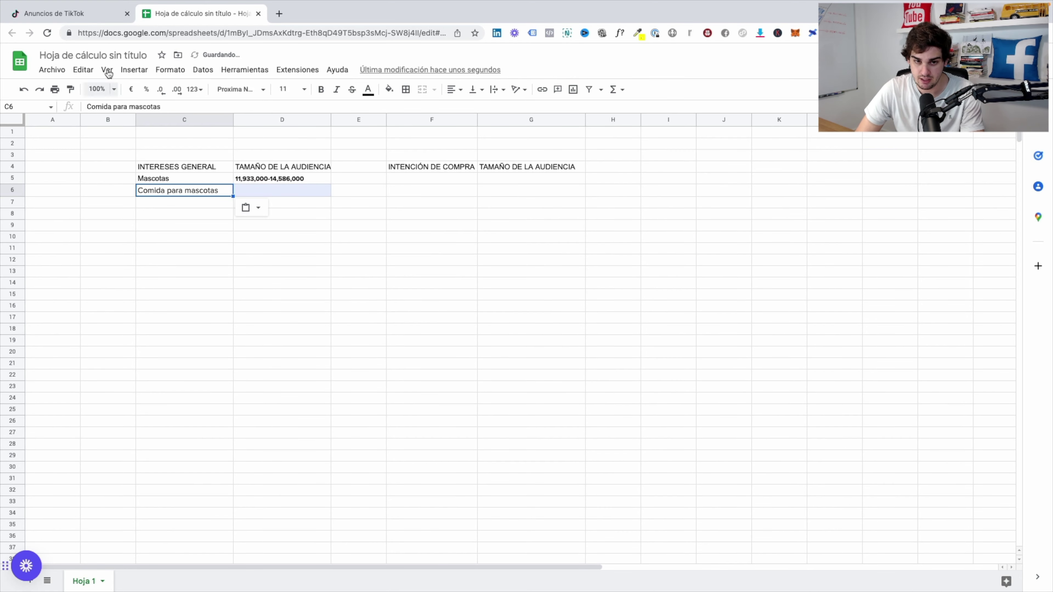
{"action": "left_click", "coordinate": [124, 190]}
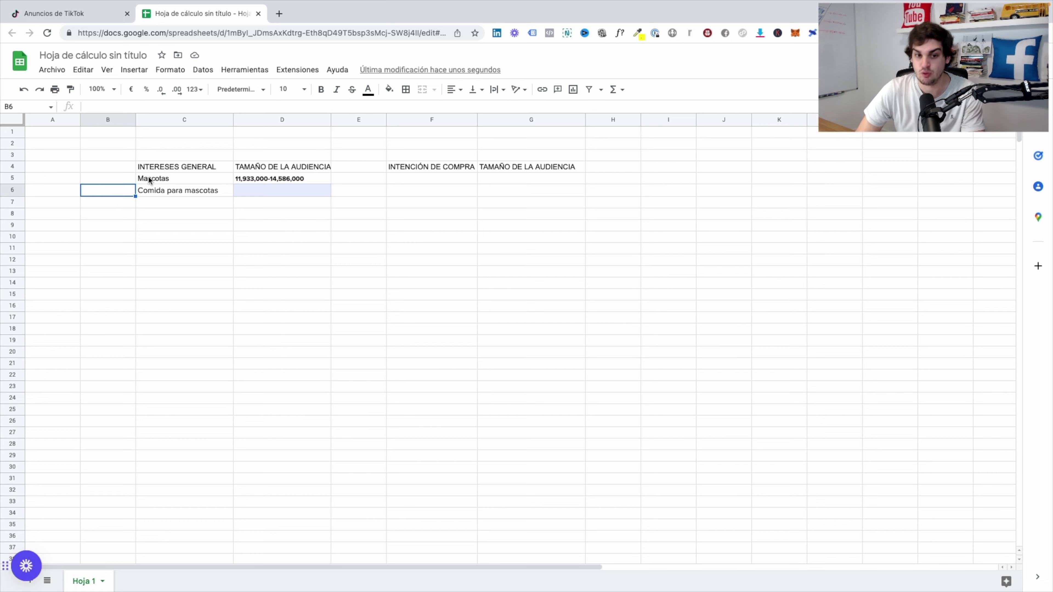
Copy the available audience size for Comida para mascotas from TikTok Ads Manager and paste 474,000-580,000 into D6 of the spreadsheet
{"action": "left_click", "coordinate": [98, 16]}
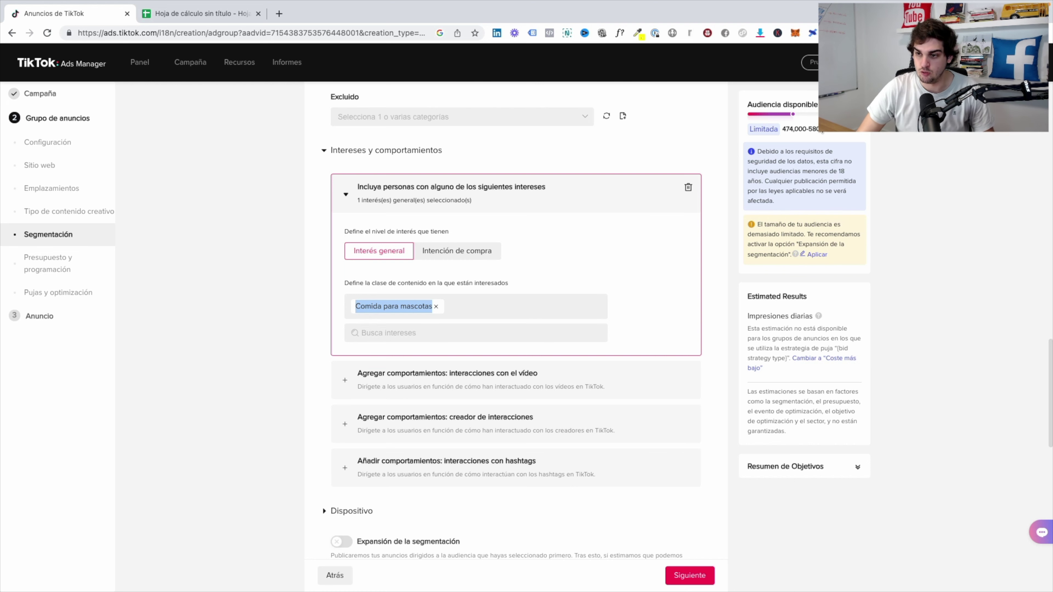
{"action": "left_click_drag", "start_coordinate": [782, 129], "coordinate": [837, 129]}
{"action": "key", "text": "ctrl+c"}
{"action": "left_click", "coordinate": [203, 14]}
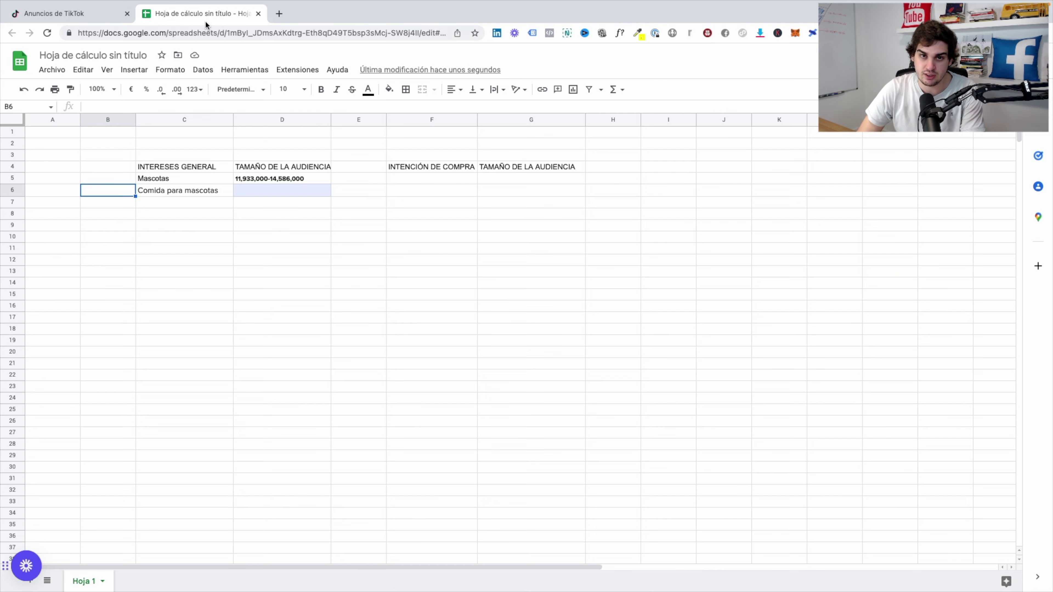
{"action": "left_click", "coordinate": [262, 200]}
{"action": "key", "text": "ctrl+v"}
Switch back to TikTok Ads Manager and replace Comida para mascotas with the Mascotas subcategory Salud de mascotas
{"action": "left_click", "coordinate": [99, 16]}
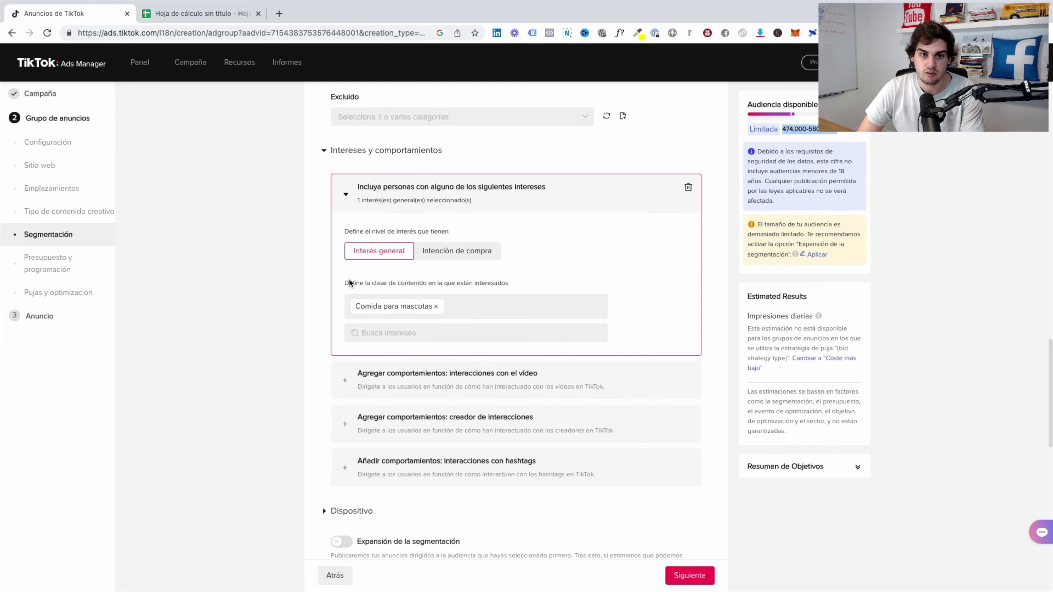
{"action": "left_click", "coordinate": [435, 306]}
{"action": "scroll", "coordinate": [420, 452], "scroll_direction": "down", "scroll_amount": 3}
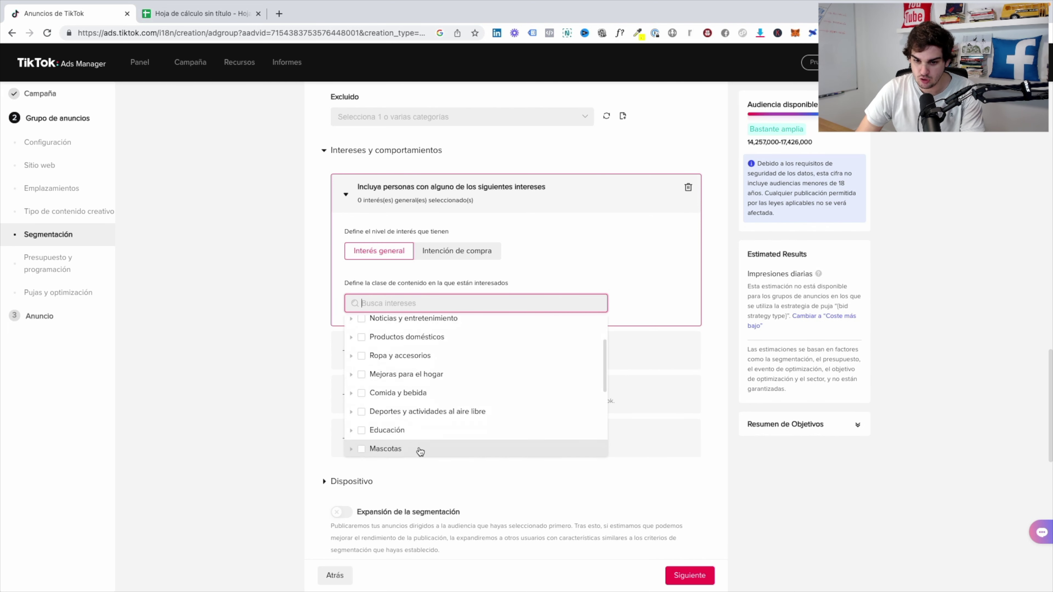
{"action": "scroll", "coordinate": [420, 452], "scroll_direction": "down", "scroll_amount": 1}
{"action": "scroll", "coordinate": [357, 419], "scroll_direction": "down", "scroll_amount": 2}
{"action": "left_click", "coordinate": [351, 374]}
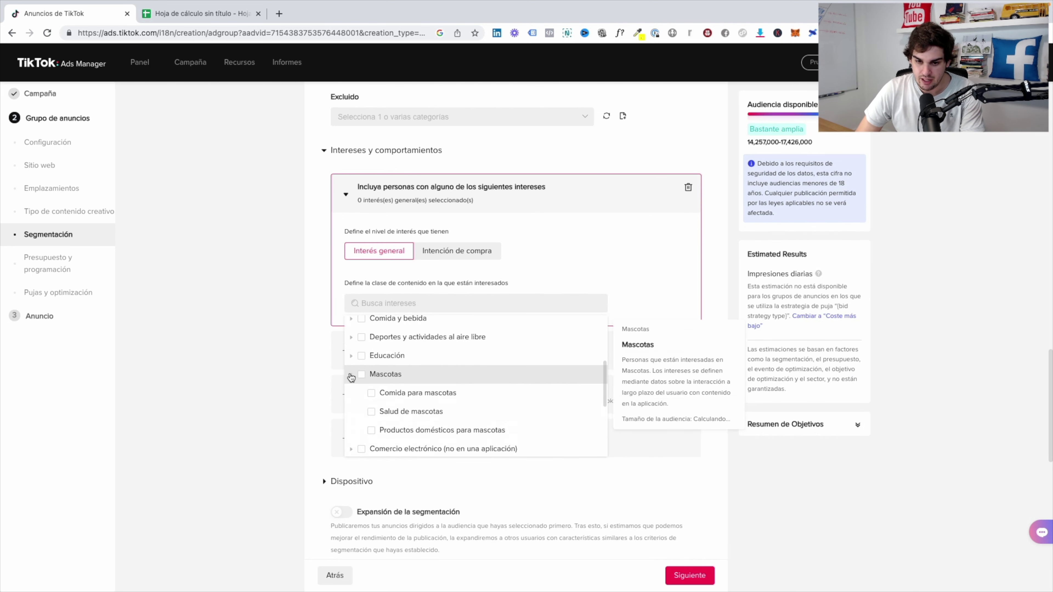
{"action": "left_click", "coordinate": [371, 413]}
{"action": "left_click", "coordinate": [257, 394]}
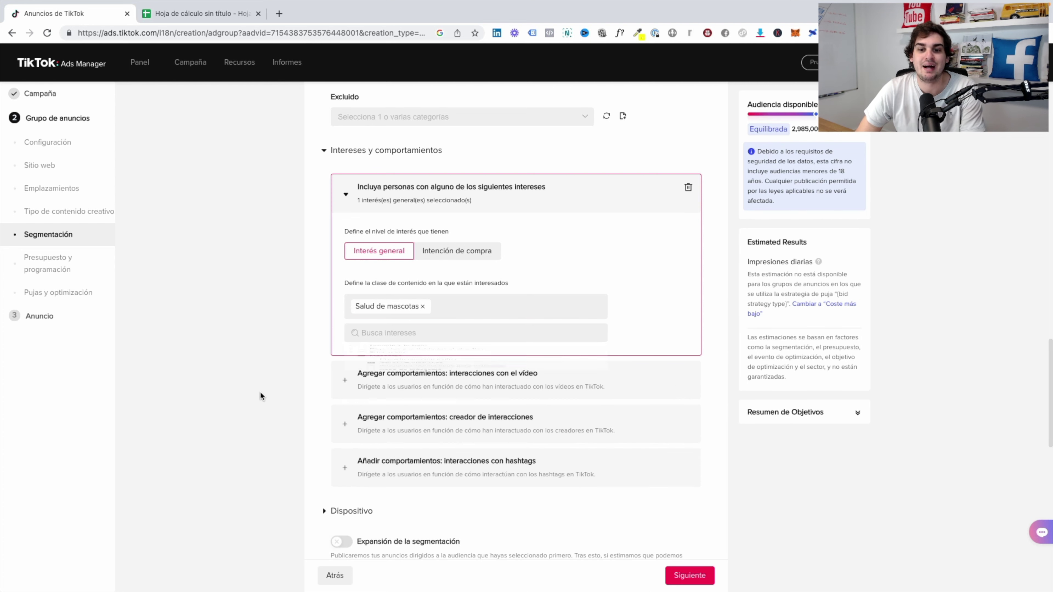
Copy the interest name Salud de mascotas and paste it into C7 of the spreadsheet
{"action": "triple_click", "coordinate": [376, 306]}
{"action": "key", "text": "ctrl+c"}
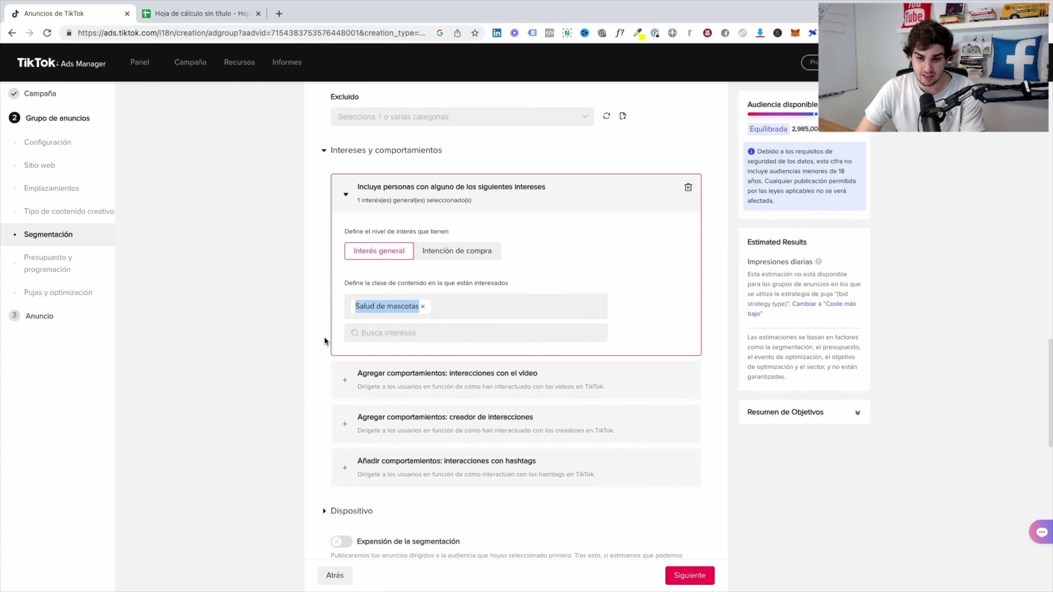
{"action": "left_click", "coordinate": [195, 13]}
{"action": "left_click", "coordinate": [194, 213]}
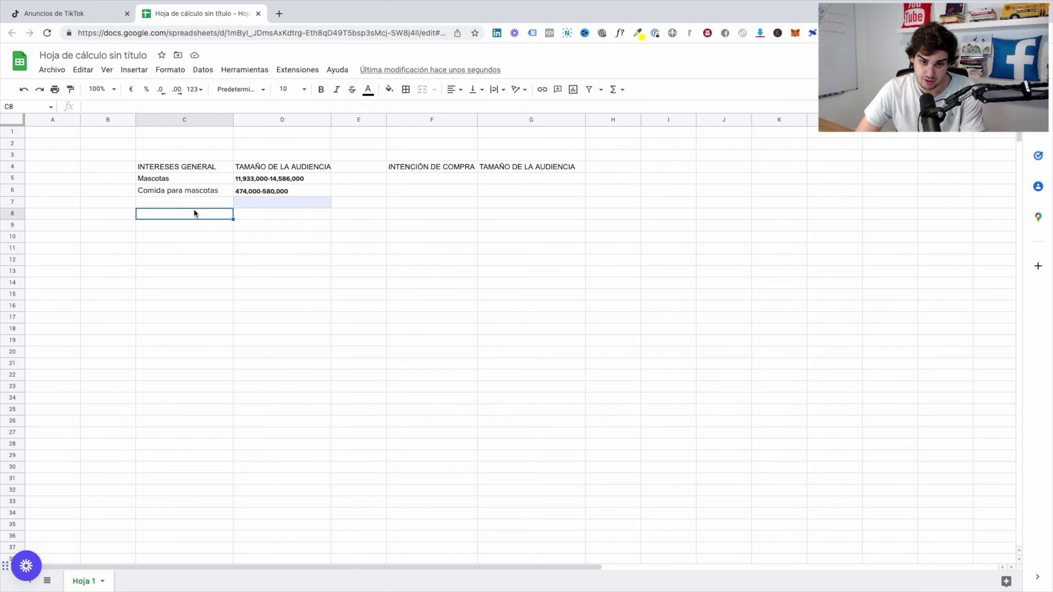
{"action": "key", "text": "ctrl+v"}
Copy the available audience size for Salud de mascotas from TikTok Ads Manager and enter 2,985,000-3,650,000 in D7 of the spreadsheet
{"action": "left_click", "coordinate": [73, 13]}
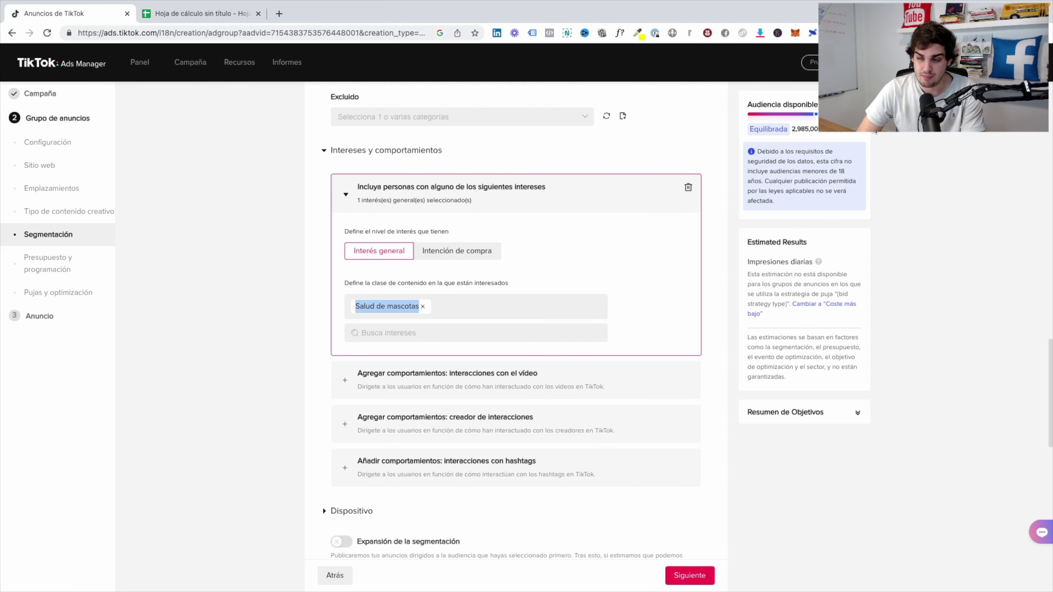
{"action": "left_click", "coordinate": [195, 13]}
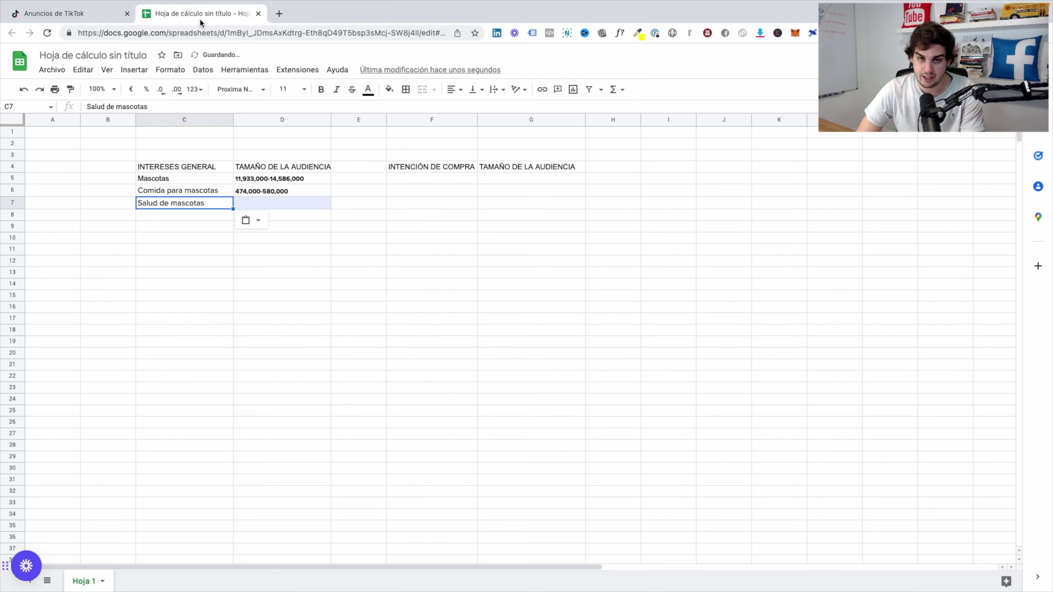
{"action": "left_click", "coordinate": [276, 207]}
{"action": "type", "text": "2,985,000-3,650,000"}
{"action": "key", "text": "Down"}
{"action": "key", "text": "Down"}
{"action": "key", "text": "Down"}
{"action": "key", "text": "Down"}
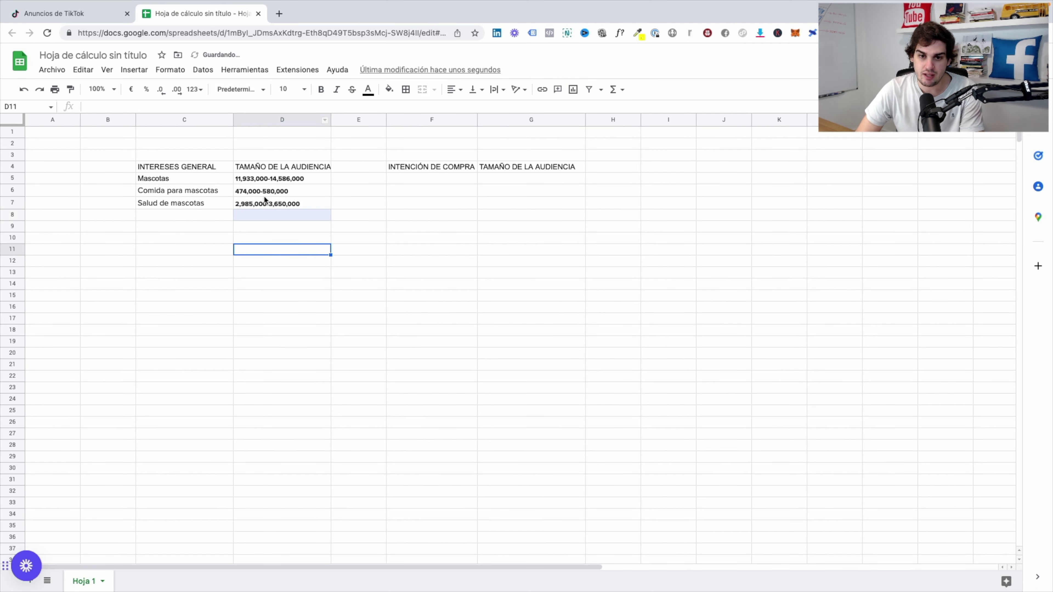
{"action": "left_click", "coordinate": [443, 166]}
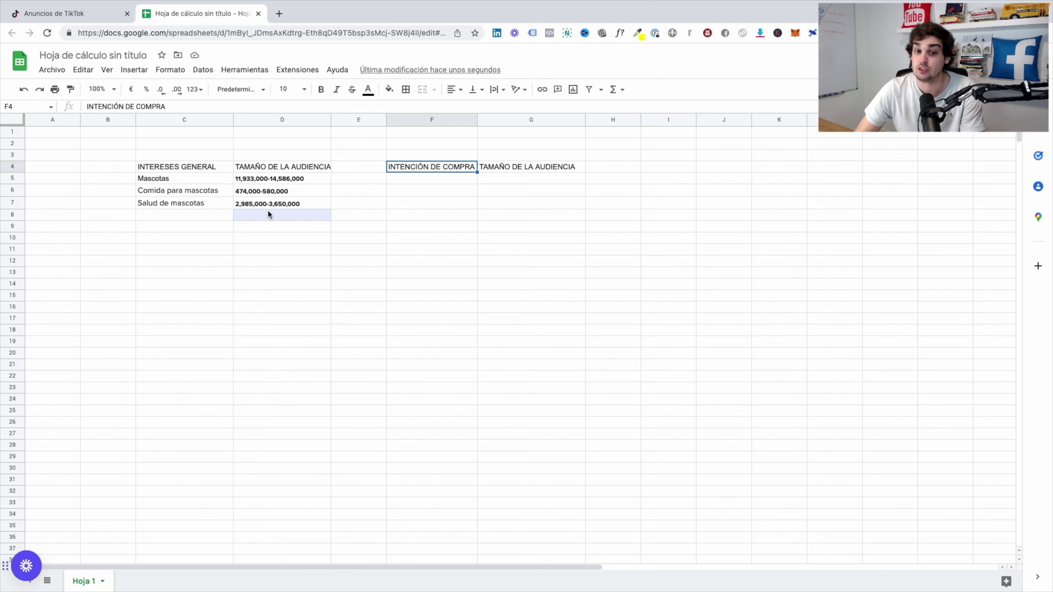
{"action": "left_click", "coordinate": [89, 35]}
Switch to TikTok Ads Manager, set the interest level to Intención de compra and select the Mascotas category
{"action": "left_click", "coordinate": [54, 14]}
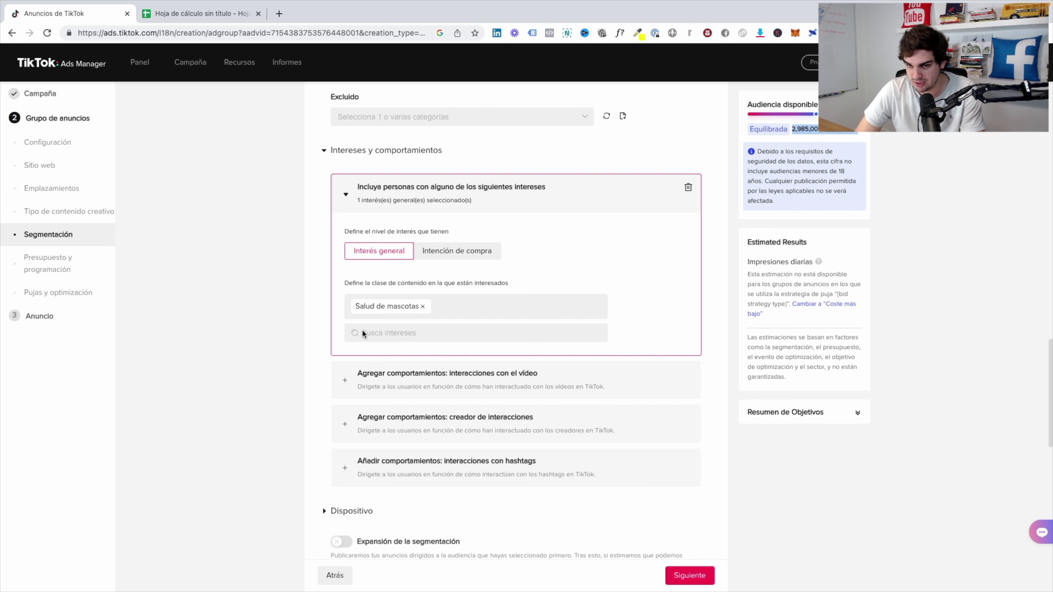
{"action": "left_click", "coordinate": [445, 260]}
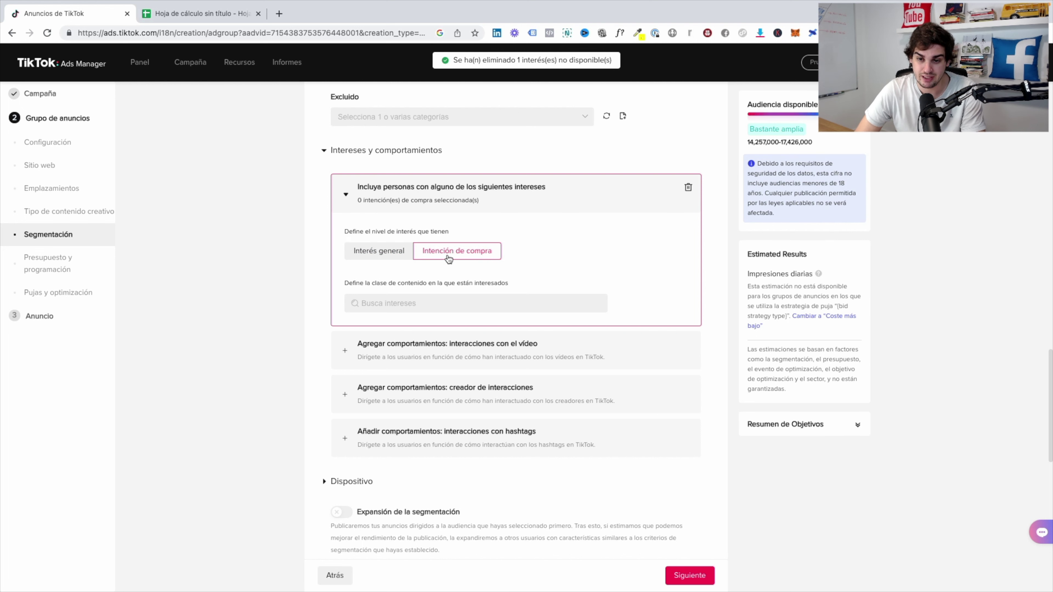
{"action": "left_click", "coordinate": [399, 309]}
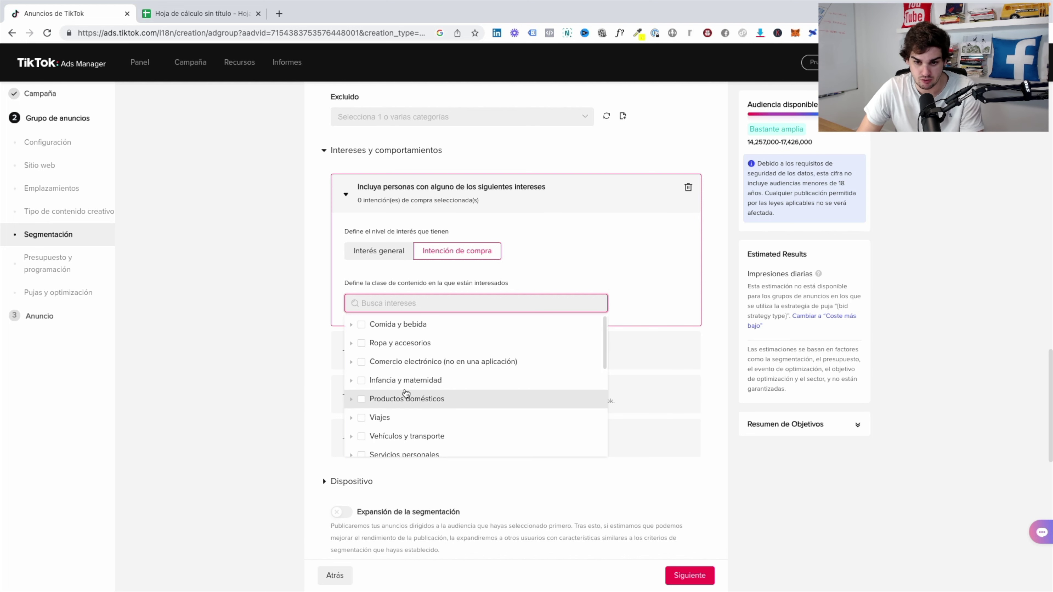
{"action": "scroll", "coordinate": [406, 392], "scroll_direction": "down", "scroll_amount": 4}
{"action": "scroll", "coordinate": [406, 392], "scroll_direction": "down", "scroll_amount": 3}
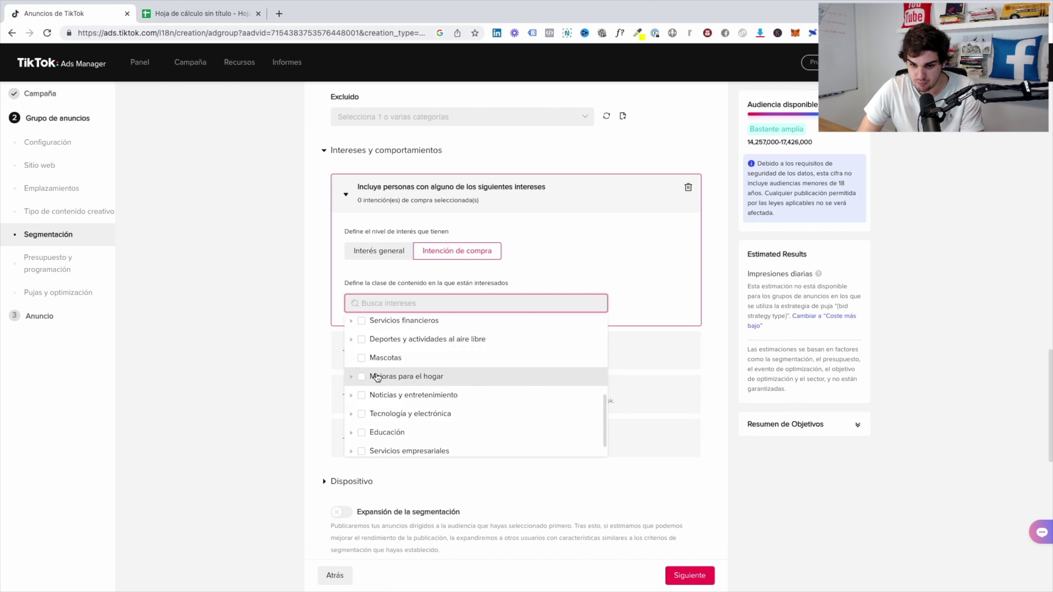
{"action": "left_click", "coordinate": [361, 359]}
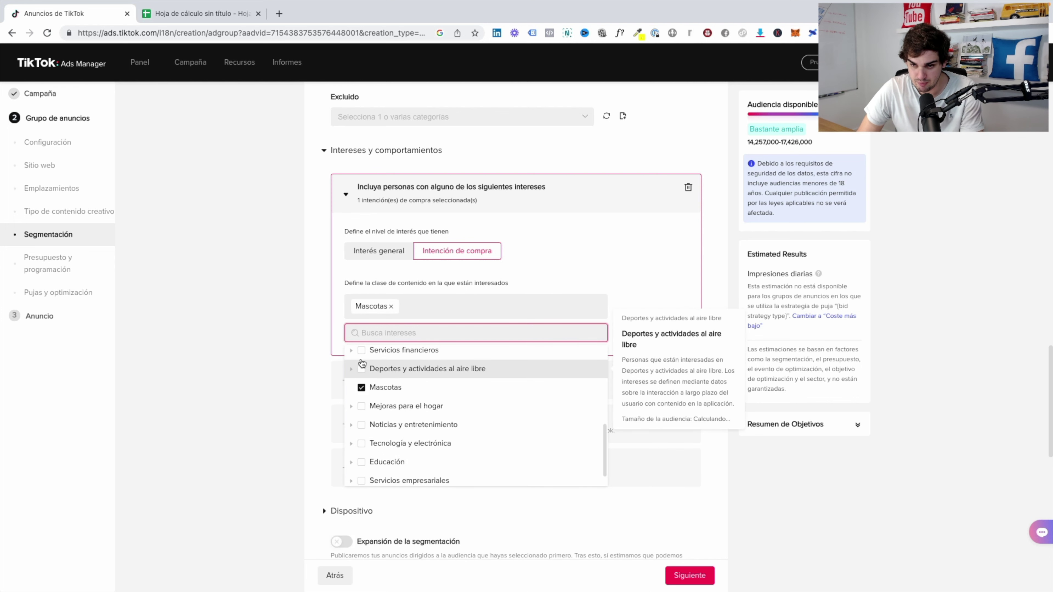
{"action": "left_click", "coordinate": [282, 356]}
Compare the available audience for the Mascotas purchase intention with the general Mascotas audience size recorded in the spreadsheet
{"action": "left_click_drag", "start_coordinate": [781, 132], "coordinate": [826, 133]}
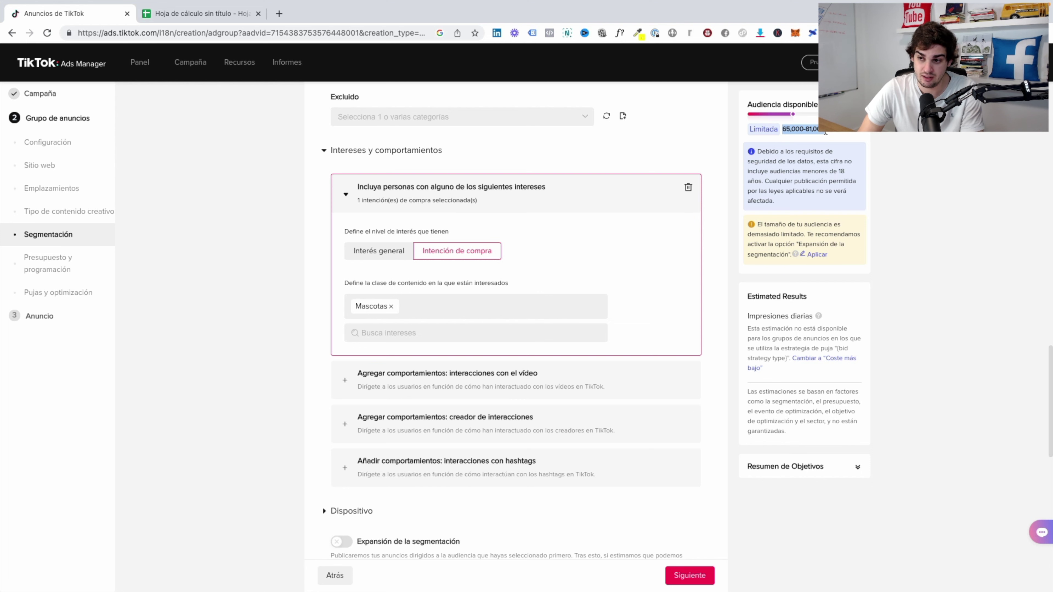
{"action": "left_click", "coordinate": [195, 13]}
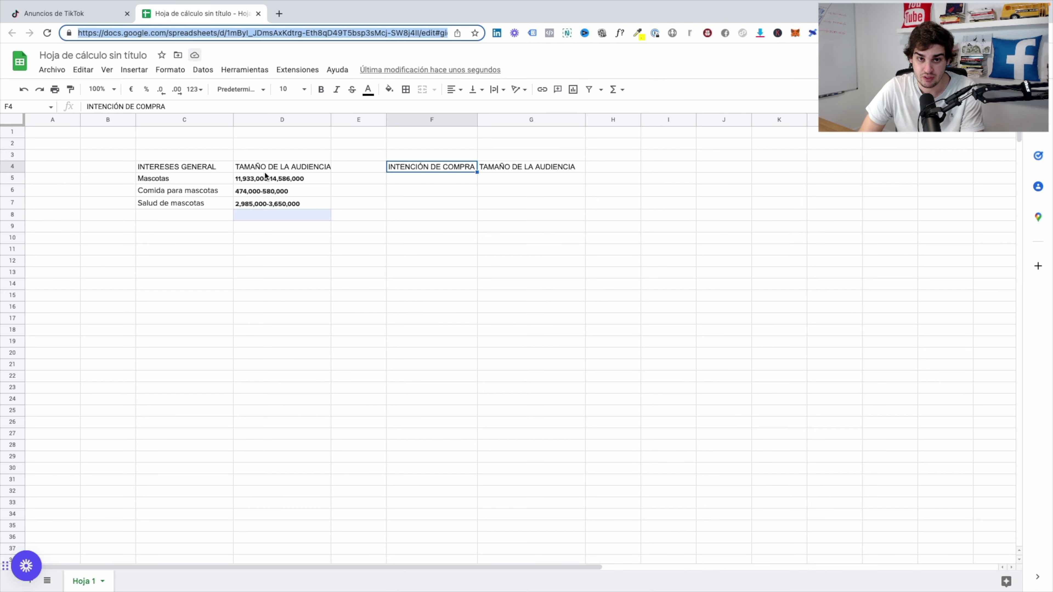
{"action": "left_click", "coordinate": [252, 182]}
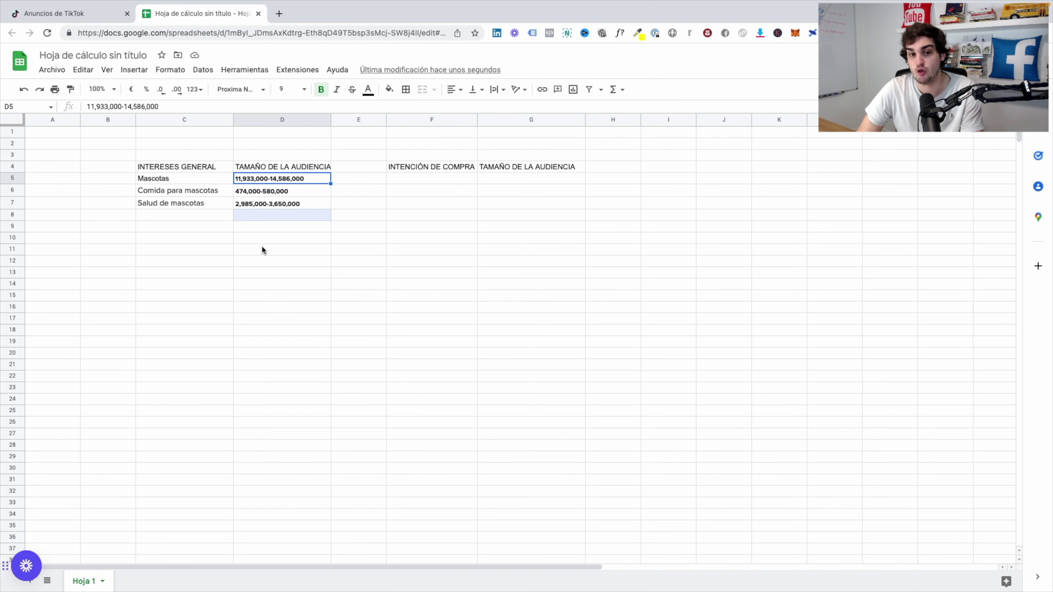
{"action": "left_click", "coordinate": [80, 17]}
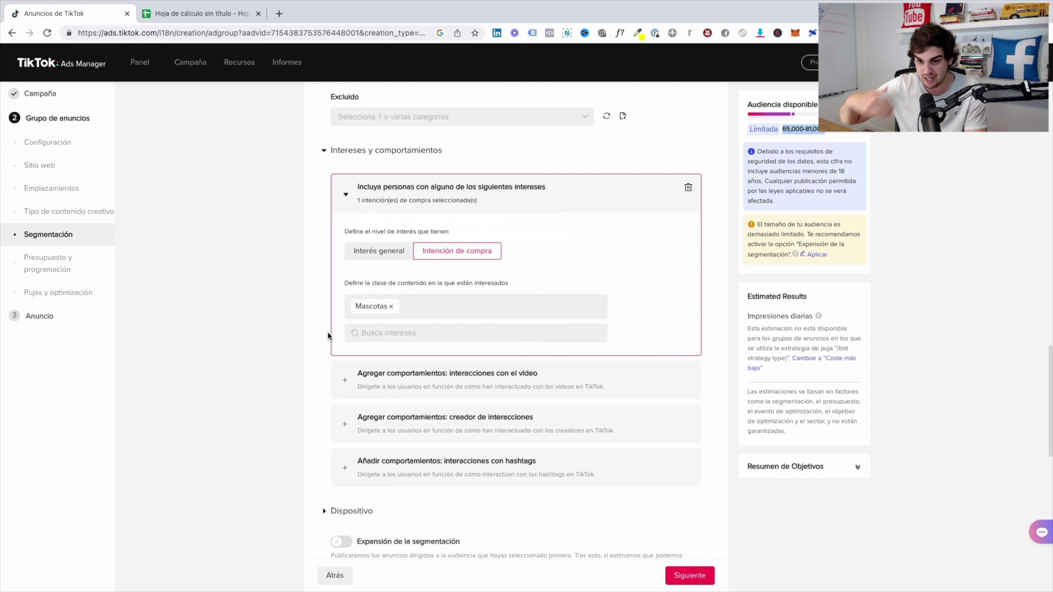
{"action": "double_click", "coordinate": [797, 131]}
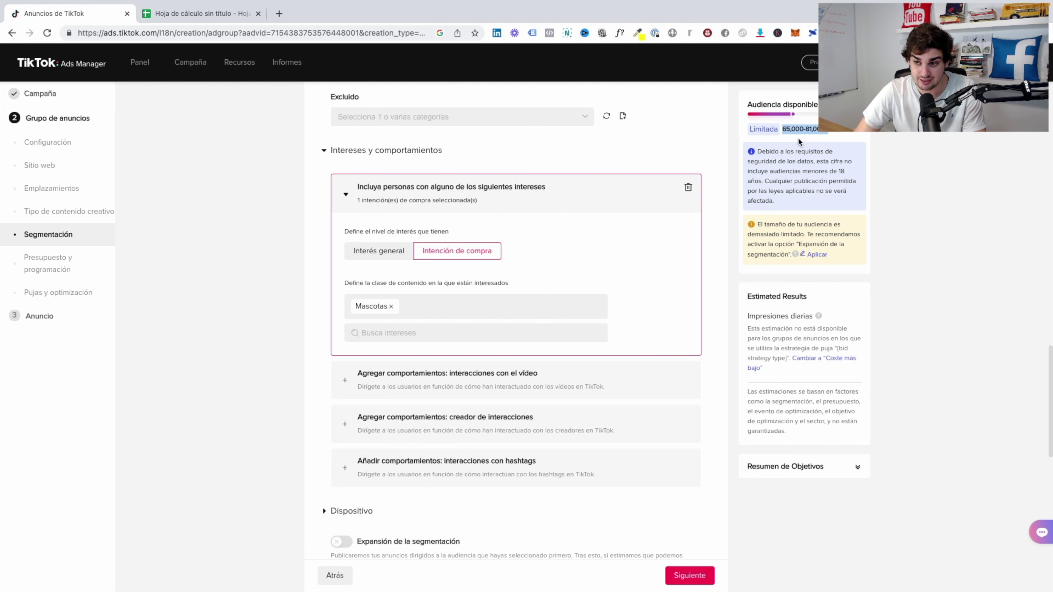
{"action": "left_click", "coordinate": [726, 208]}
Restrict the target age to 25-34 and 35-44 and check the updated available audience size
{"action": "scroll", "coordinate": [725, 207], "scroll_direction": "up", "scroll_amount": 10}
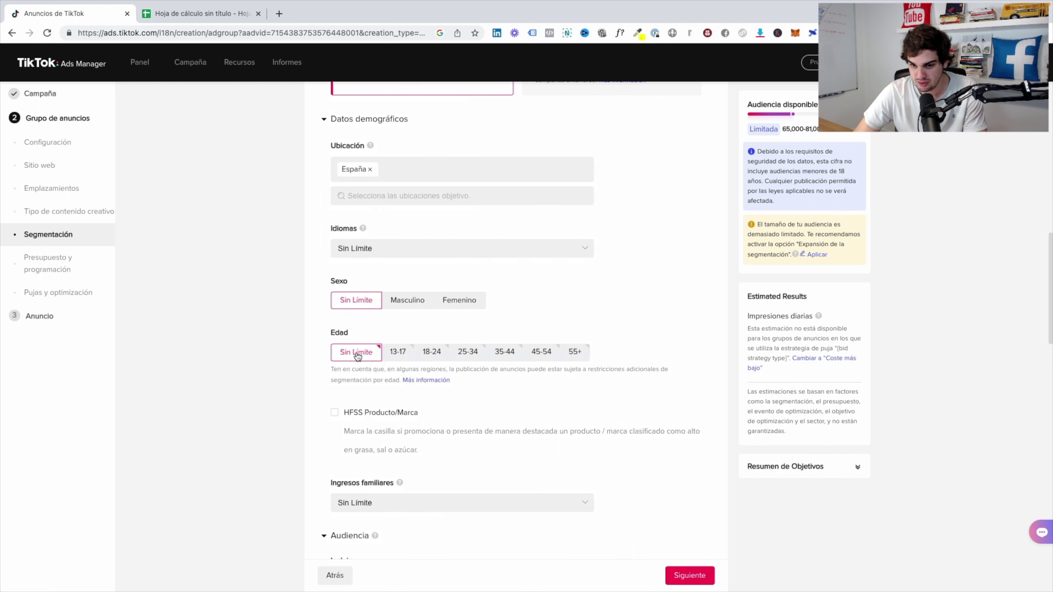
{"action": "left_click", "coordinate": [466, 355]}
{"action": "left_click", "coordinate": [498, 358]}
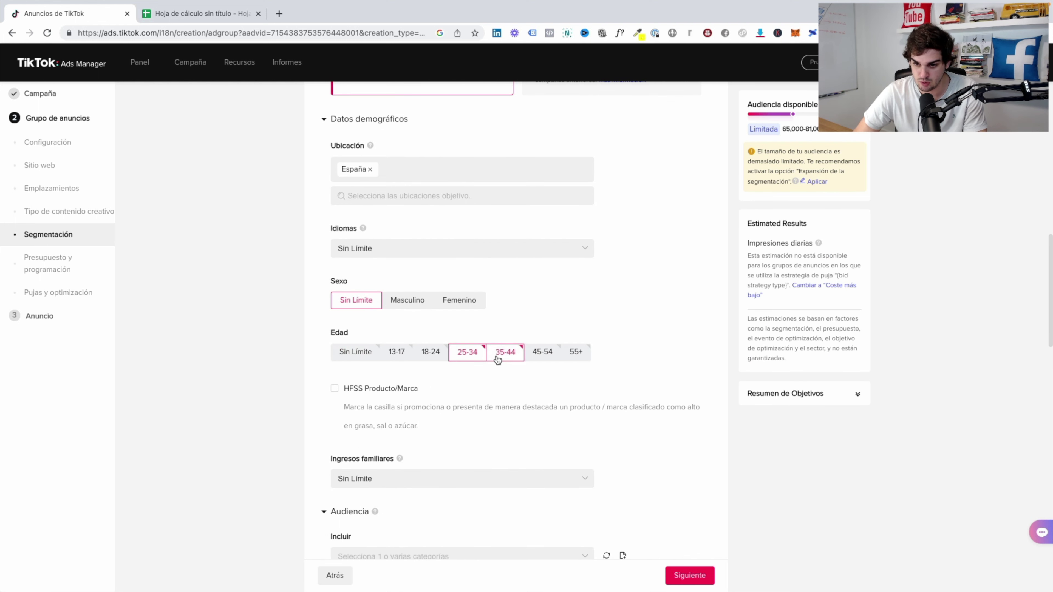
{"action": "left_click_drag", "start_coordinate": [782, 129], "coordinate": [833, 135]}
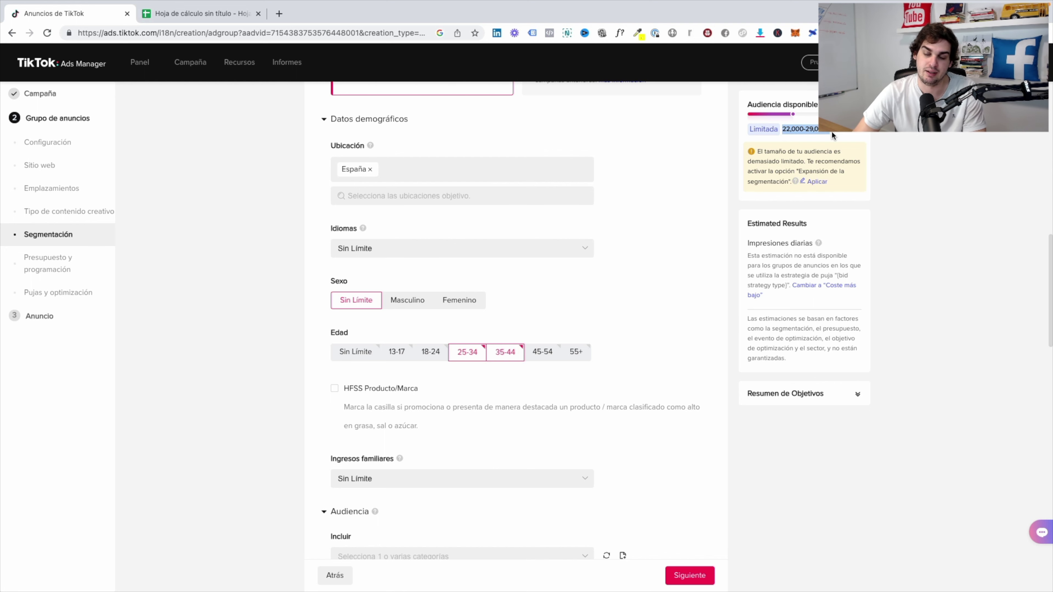
{"action": "double_click", "coordinate": [811, 130]}
{"action": "mouse_move", "coordinate": [783, 163]}
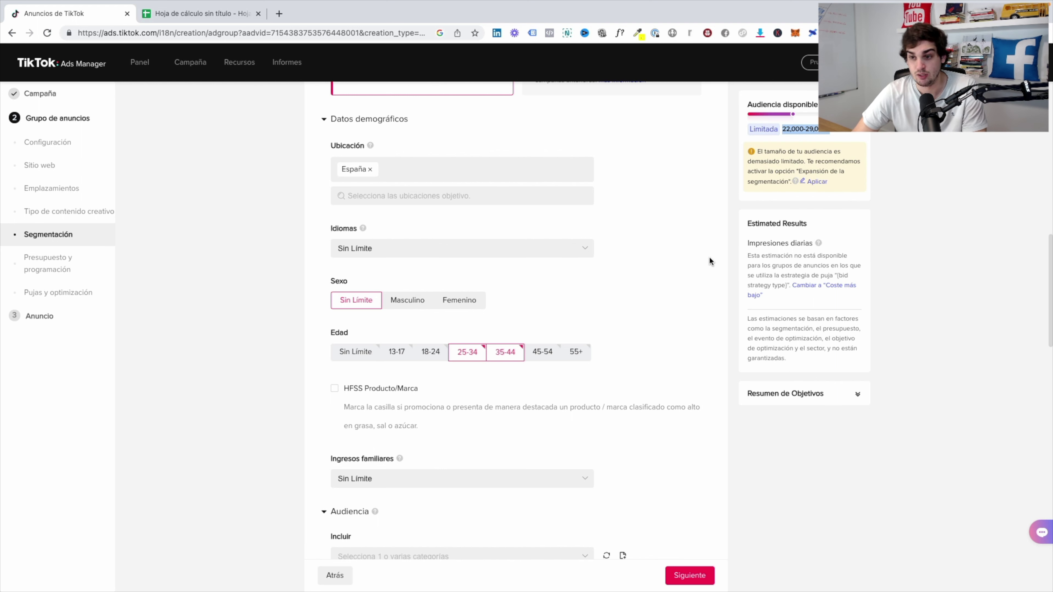
Set the interest level back to Interés general and browse the list of interest categories
{"action": "scroll", "coordinate": [711, 270], "scroll_direction": "down", "scroll_amount": 7}
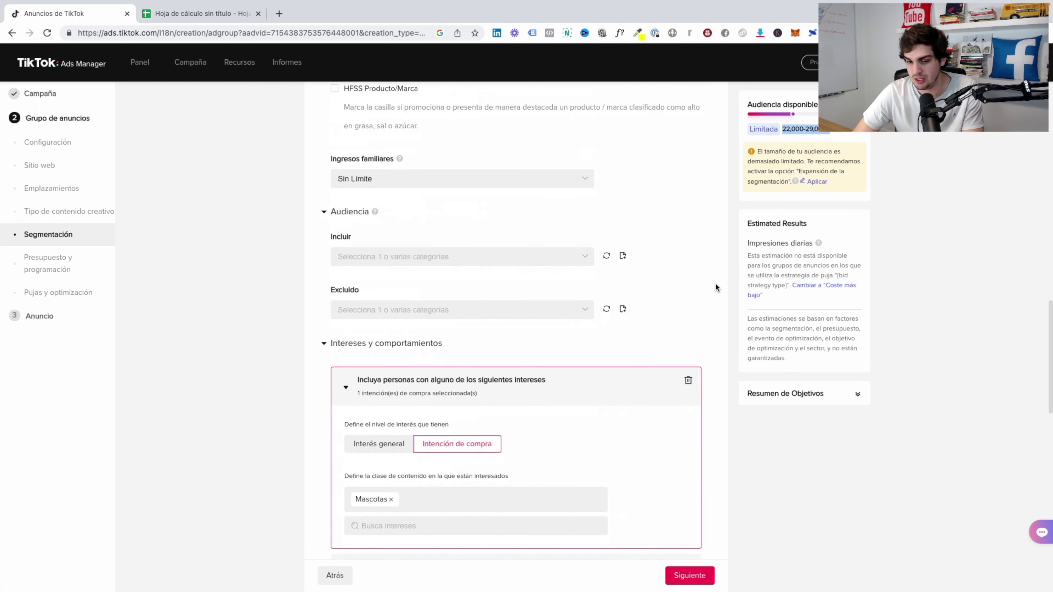
{"action": "scroll", "coordinate": [716, 286], "scroll_direction": "down", "scroll_amount": 2}
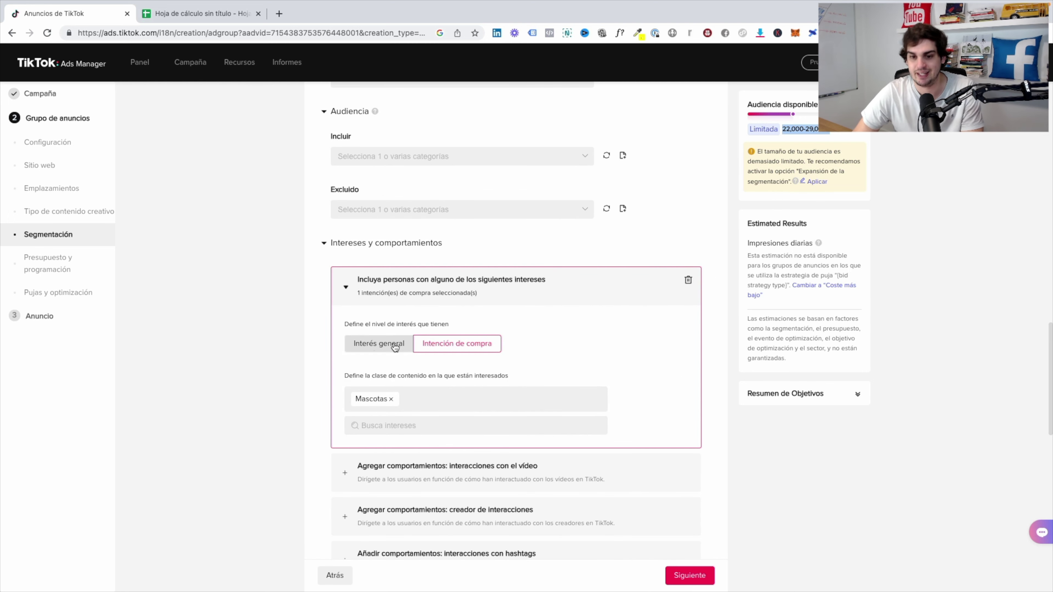
{"action": "left_click", "coordinate": [373, 346]}
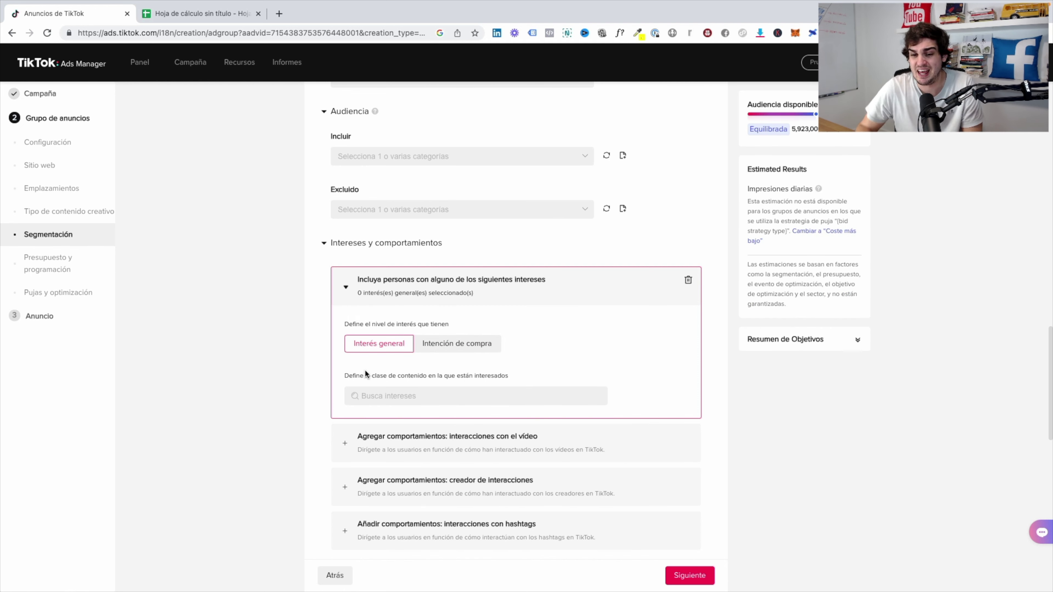
{"action": "left_click", "coordinate": [380, 396]}
{"action": "scroll", "coordinate": [415, 486], "scroll_direction": "down", "scroll_amount": 3}
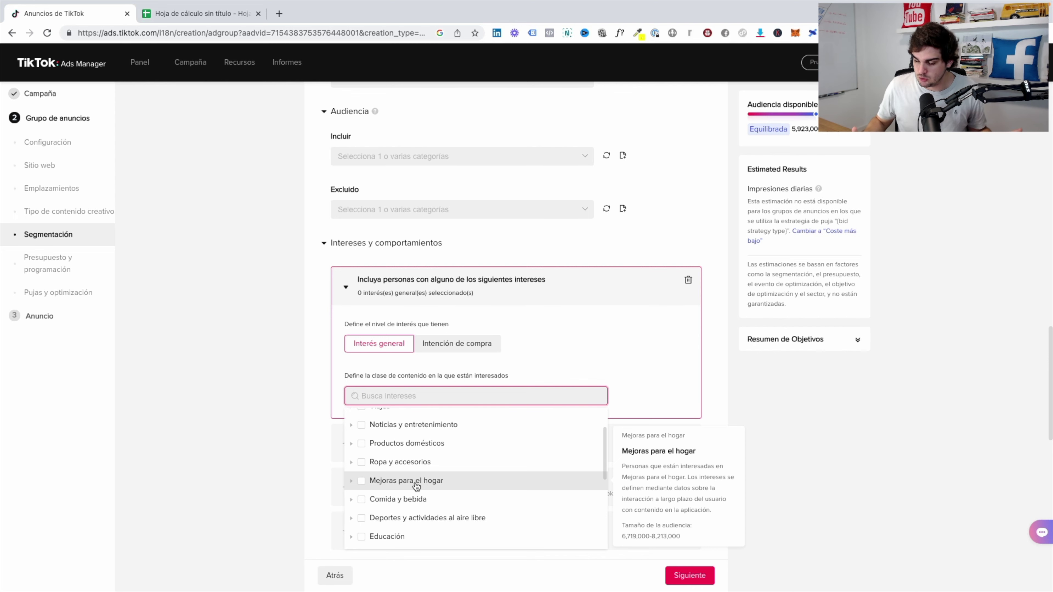
Switch to the spreadsheet and from there to the blank drawing note on the tablet screen
{"action": "left_click", "coordinate": [222, 14]}
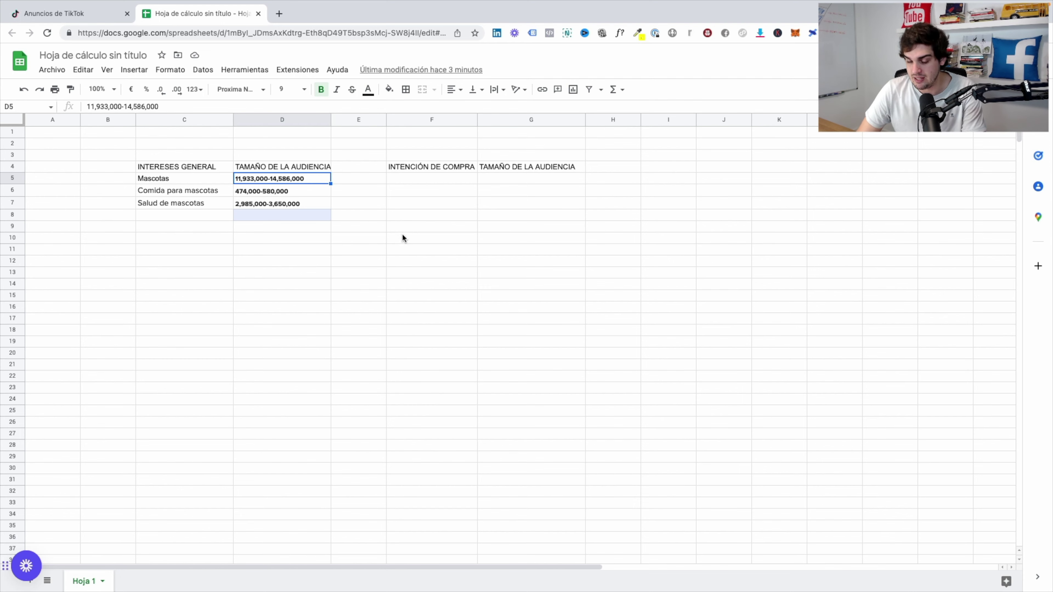
{"action": "key", "text": "ctrl+Right"}
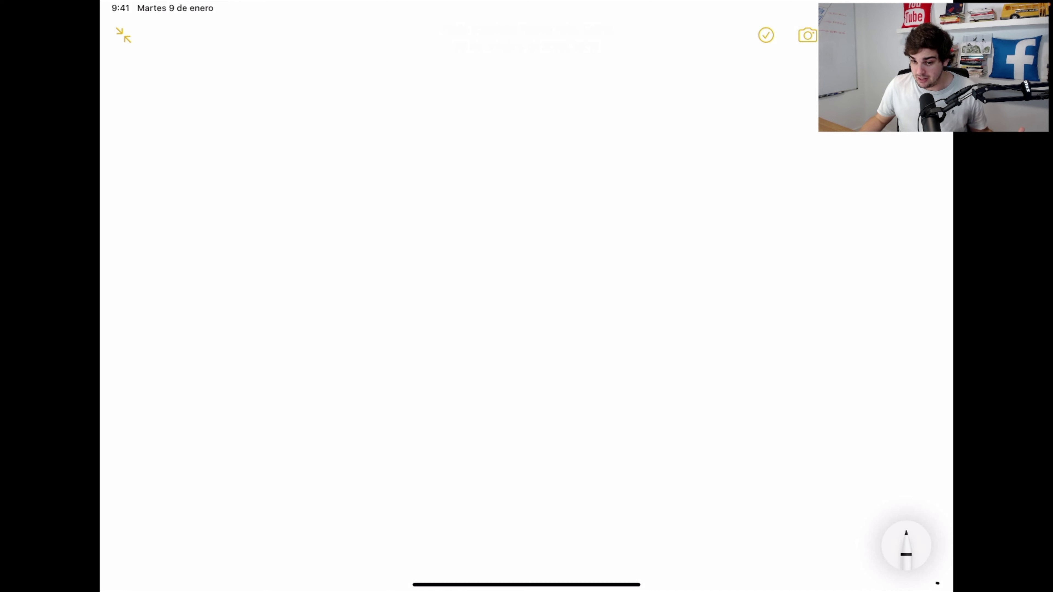
Sketch a wide rectangle near the top of the blank note with a short vertical stem beneath it
{"action": "left_click_drag", "start_coordinate": [417, 85], "coordinate": [425, 127]}
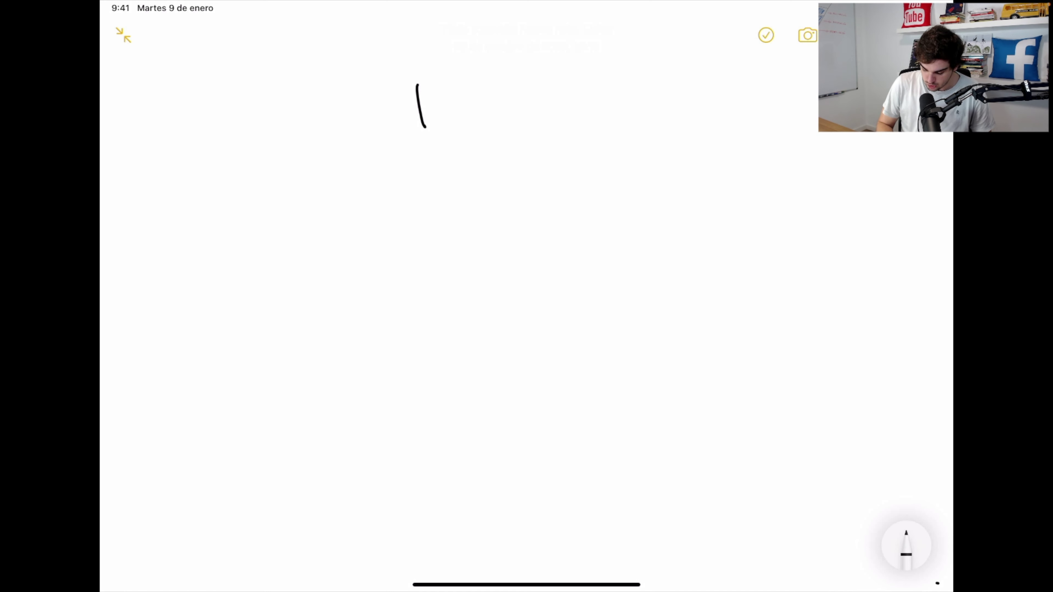
{"action": "left_click_drag", "start_coordinate": [415, 83], "coordinate": [621, 78]}
{"action": "left_click_drag", "start_coordinate": [417, 128], "coordinate": [640, 120]}
{"action": "left_click_drag", "start_coordinate": [621, 78], "coordinate": [632, 108]}
{"action": "left_click_drag", "start_coordinate": [518, 124], "coordinate": [520, 171]}
Draw a horizontal connector under the stem with three branches, each leading down to its own box
{"action": "mouse_move", "coordinate": [299, 190]}
{"action": "left_mouse_down"}
{"action": "mouse_move", "coordinate": [688, 182]}
{"action": "mouse_move", "coordinate": [305, 220]}
{"action": "left_mouse_up"}
{"action": "mouse_move", "coordinate": [222, 236]}
{"action": "left_mouse_down"}
{"action": "mouse_move", "coordinate": [353, 223]}
{"action": "mouse_move", "coordinate": [354, 289]}
{"action": "left_mouse_up"}
{"action": "left_click_drag", "start_coordinate": [347, 234], "coordinate": [355, 290]}
{"action": "mouse_move", "coordinate": [523, 188]}
{"action": "left_mouse_down"}
{"action": "mouse_move", "coordinate": [528, 229]}
{"action": "mouse_move", "coordinate": [569, 228]}
{"action": "left_mouse_up"}
{"action": "mouse_move", "coordinate": [480, 236]}
{"action": "left_mouse_down"}
{"action": "mouse_move", "coordinate": [482, 277]}
{"action": "mouse_move", "coordinate": [578, 291]}
{"action": "left_mouse_up"}
{"action": "left_click_drag", "start_coordinate": [576, 234], "coordinate": [578, 290]}
{"action": "mouse_move", "coordinate": [691, 179]}
{"action": "left_mouse_down"}
{"action": "mouse_move", "coordinate": [696, 205]}
{"action": "mouse_move", "coordinate": [765, 210]}
{"action": "left_mouse_up"}
{"action": "left_click_drag", "start_coordinate": [666, 211], "coordinate": [766, 279]}
{"action": "left_click_drag", "start_coordinate": [770, 219], "coordinate": [765, 280]}
{"action": "left_click_drag", "start_coordinate": [774, 213], "coordinate": [769, 256]}
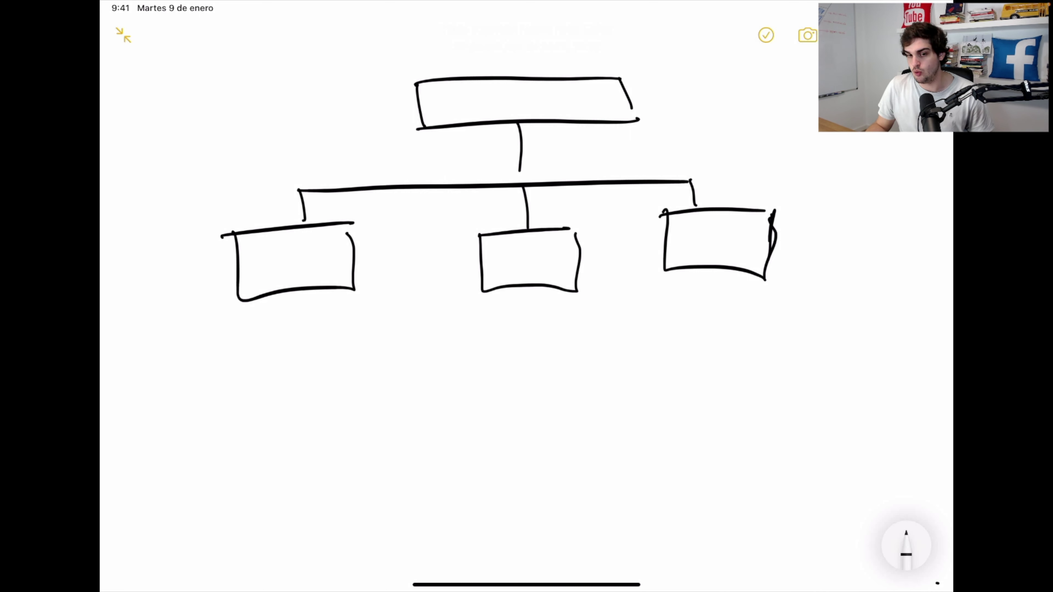
Number the three lower boxes 1, 2 and 3
{"action": "left_click_drag", "start_coordinate": [285, 262], "coordinate": [303, 269]}
{"action": "left_click_drag", "start_coordinate": [517, 252], "coordinate": [544, 269]}
{"action": "mouse_move", "coordinate": [707, 225]}
{"action": "left_mouse_down"}
{"action": "mouse_move", "coordinate": [734, 242]}
{"action": "mouse_move", "coordinate": [710, 248]}
{"action": "left_mouse_up"}
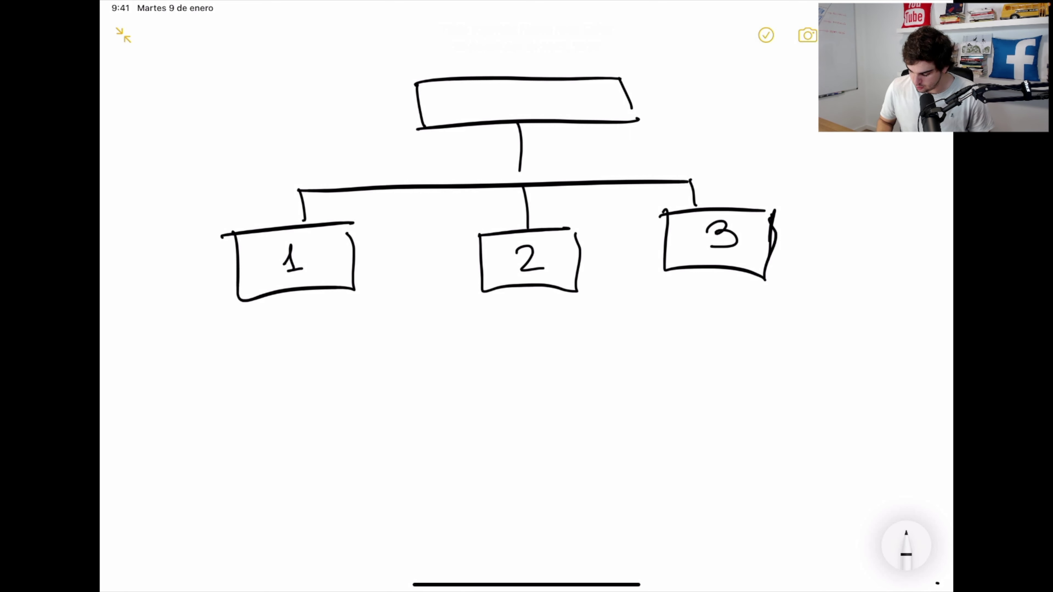
Draw two branches ending in circles beneath each numbered box, and add an arrow pointing at box 3
{"action": "mouse_move", "coordinate": [295, 290]}
{"action": "left_mouse_down"}
{"action": "mouse_move", "coordinate": [258, 348]}
{"action": "mouse_move", "coordinate": [332, 346]}
{"action": "left_mouse_up"}
{"action": "left_click_drag", "start_coordinate": [259, 351], "coordinate": [260, 348]}
{"action": "mouse_move", "coordinate": [346, 346]}
{"action": "left_mouse_down"}
{"action": "mouse_move", "coordinate": [352, 381]}
{"action": "mouse_move", "coordinate": [332, 346]}
{"action": "left_mouse_up"}
{"action": "mouse_move", "coordinate": [530, 284]}
{"action": "left_mouse_down"}
{"action": "mouse_move", "coordinate": [534, 313]}
{"action": "mouse_move", "coordinate": [493, 350]}
{"action": "mouse_move", "coordinate": [539, 329]}
{"action": "mouse_move", "coordinate": [551, 346]}
{"action": "left_mouse_up"}
{"action": "mouse_move", "coordinate": [554, 343]}
{"action": "left_mouse_down"}
{"action": "mouse_move", "coordinate": [538, 373]}
{"action": "mouse_move", "coordinate": [556, 346]}
{"action": "left_mouse_up"}
{"action": "mouse_move", "coordinate": [727, 271]}
{"action": "left_mouse_down"}
{"action": "mouse_move", "coordinate": [697, 327]}
{"action": "mouse_move", "coordinate": [668, 333]}
{"action": "mouse_move", "coordinate": [795, 326]}
{"action": "left_mouse_up"}
{"action": "mouse_move", "coordinate": [851, 205]}
{"action": "left_mouse_down"}
{"action": "mouse_move", "coordinate": [816, 226]}
{"action": "mouse_move", "coordinate": [831, 234]}
{"action": "left_mouse_up"}
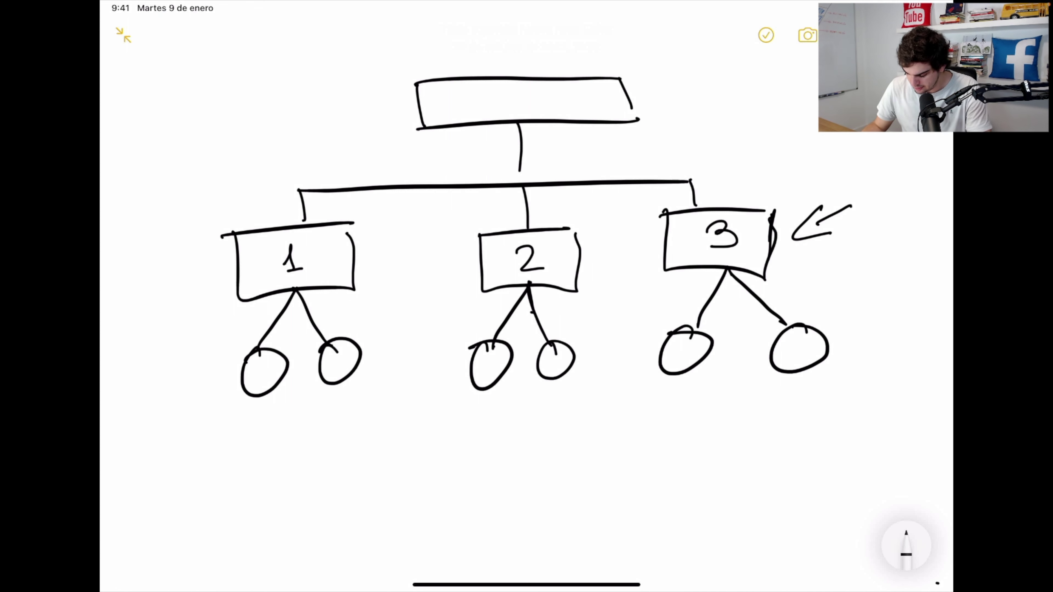
Handwrite the budget "20 € / diario" above box 1
{"action": "left_click_drag", "start_coordinate": [195, 178], "coordinate": [218, 183]}
{"action": "mouse_move", "coordinate": [236, 159]}
{"action": "left_mouse_down"}
{"action": "mouse_move", "coordinate": [272, 165]}
{"action": "mouse_move", "coordinate": [269, 153]}
{"action": "left_mouse_up"}
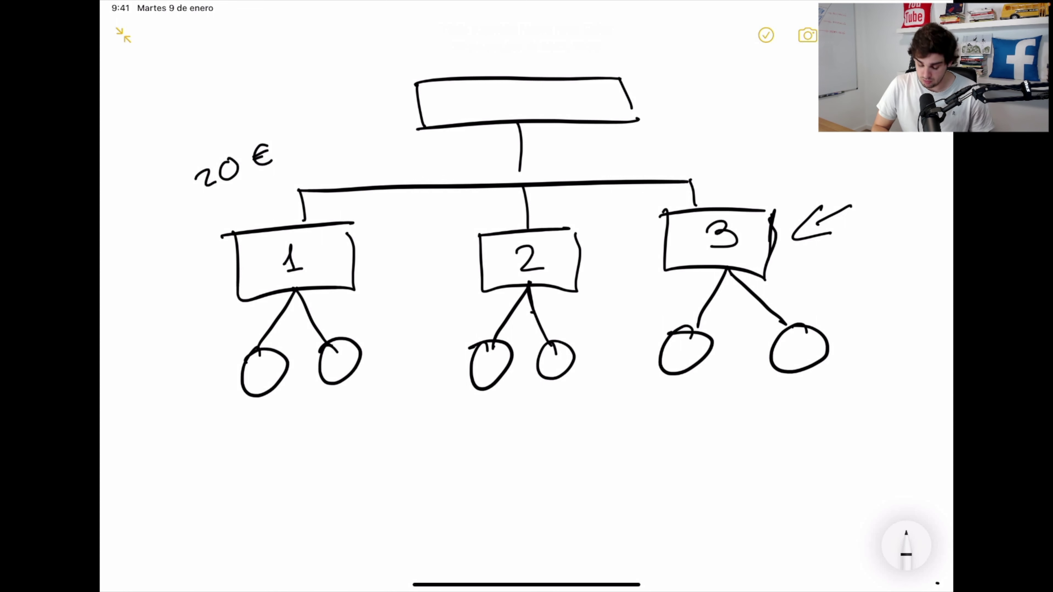
{"action": "mouse_move", "coordinate": [297, 117]}
{"action": "left_mouse_down"}
{"action": "mouse_move", "coordinate": [291, 159]}
{"action": "mouse_move", "coordinate": [371, 117]}
{"action": "left_mouse_up"}
{"action": "left_click_drag", "start_coordinate": [359, 107], "coordinate": [368, 113]}
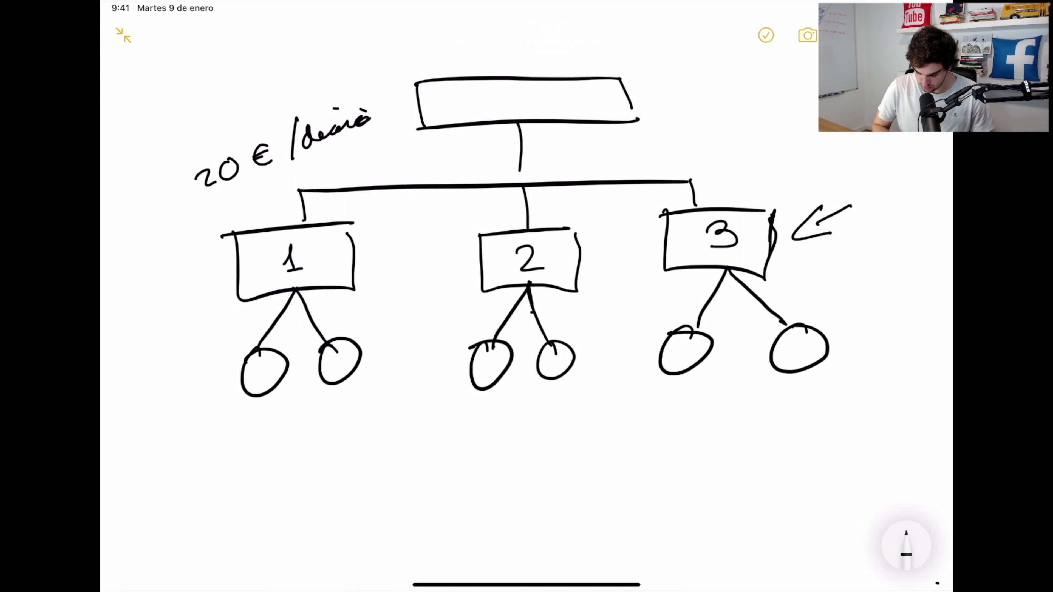
Draw an arrow pointing at box 1 and circle the handwritten daily budget
{"action": "left_click_drag", "start_coordinate": [147, 360], "coordinate": [194, 323]}
{"action": "mouse_move", "coordinate": [176, 316]}
{"action": "left_mouse_down"}
{"action": "mouse_move", "coordinate": [230, 298]}
{"action": "mouse_move", "coordinate": [211, 328]}
{"action": "left_mouse_up"}
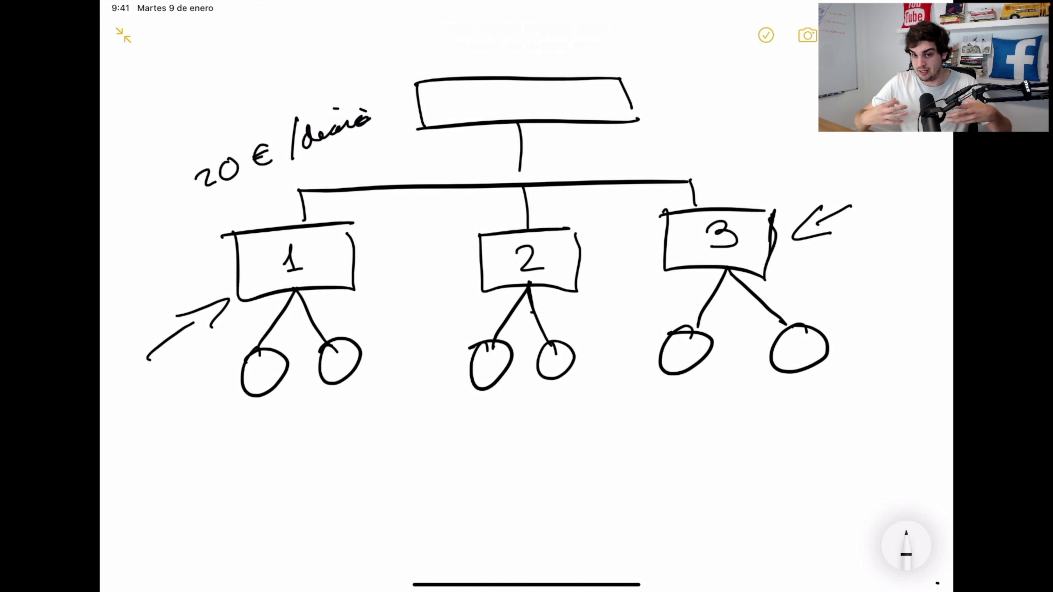
{"action": "mouse_move", "coordinate": [335, 88]}
{"action": "left_mouse_down"}
{"action": "mouse_move", "coordinate": [173, 207]}
{"action": "mouse_move", "coordinate": [278, 109]}
{"action": "left_mouse_up"}
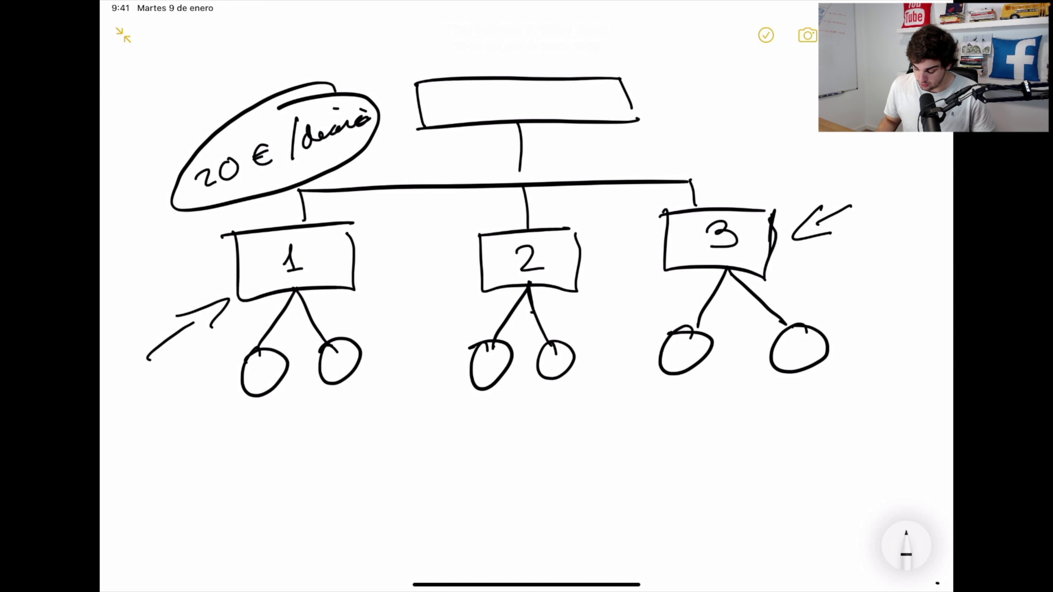
Draw double-headed arrows between neighbouring numbered boxes and circle each of the three boxes
{"action": "mouse_move", "coordinate": [384, 262]}
{"action": "left_mouse_down"}
{"action": "mouse_move", "coordinate": [450, 253]}
{"action": "mouse_move", "coordinate": [399, 272]}
{"action": "left_mouse_up"}
{"action": "mouse_move", "coordinate": [440, 244]}
{"action": "left_mouse_down"}
{"action": "mouse_move", "coordinate": [473, 252]}
{"action": "mouse_move", "coordinate": [446, 277]}
{"action": "left_mouse_up"}
{"action": "mouse_move", "coordinate": [654, 240]}
{"action": "left_mouse_down"}
{"action": "mouse_move", "coordinate": [614, 250]}
{"action": "mouse_move", "coordinate": [643, 267]}
{"action": "left_mouse_up"}
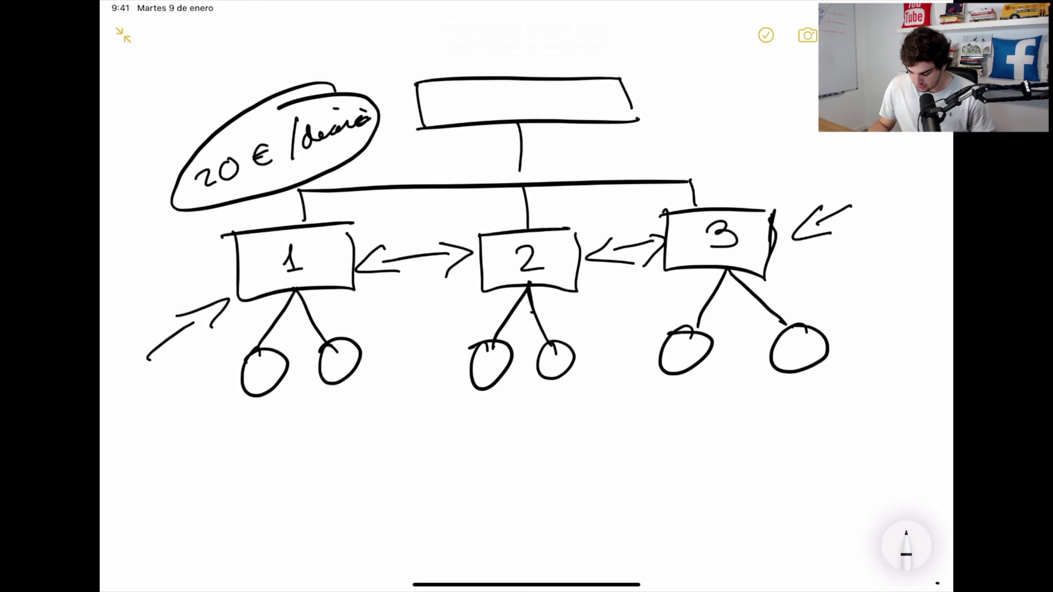
{"action": "mouse_move", "coordinate": [347, 204]}
{"action": "left_mouse_down"}
{"action": "mouse_move", "coordinate": [322, 198]}
{"action": "mouse_move", "coordinate": [357, 205]}
{"action": "left_mouse_up"}
{"action": "mouse_move", "coordinate": [556, 190]}
{"action": "left_mouse_down"}
{"action": "mouse_move", "coordinate": [428, 296]}
{"action": "mouse_move", "coordinate": [504, 199]}
{"action": "left_mouse_up"}
{"action": "mouse_move", "coordinate": [801, 169]}
{"action": "left_mouse_down"}
{"action": "mouse_move", "coordinate": [812, 226]}
{"action": "mouse_move", "coordinate": [750, 192]}
{"action": "left_mouse_up"}
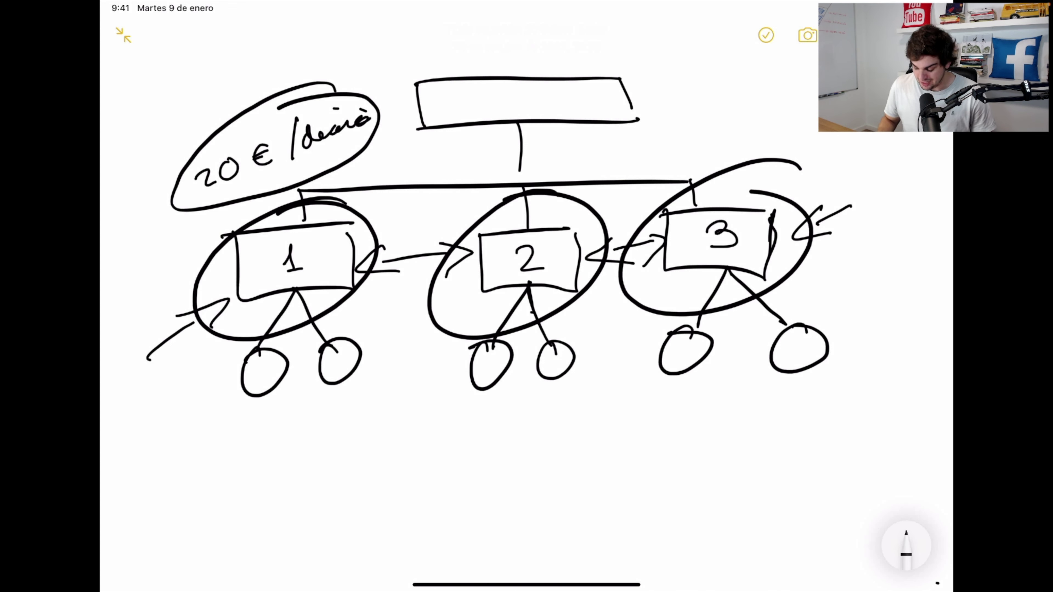
Handwrite "LO PEQUEÑO" below the diagram
{"action": "mouse_move", "coordinate": [256, 424]}
{"action": "left_mouse_down"}
{"action": "mouse_move", "coordinate": [253, 476]}
{"action": "mouse_move", "coordinate": [279, 477]}
{"action": "left_mouse_up"}
{"action": "left_click_drag", "start_coordinate": [303, 464], "coordinate": [338, 484]}
{"action": "mouse_move", "coordinate": [337, 456]}
{"action": "left_mouse_down"}
{"action": "mouse_move", "coordinate": [338, 469]}
{"action": "mouse_move", "coordinate": [377, 471]}
{"action": "mouse_move", "coordinate": [378, 453]}
{"action": "left_mouse_up"}
{"action": "left_click_drag", "start_coordinate": [402, 448], "coordinate": [417, 472]}
{"action": "mouse_move", "coordinate": [423, 446]}
{"action": "left_mouse_down"}
{"action": "mouse_move", "coordinate": [449, 445]}
{"action": "mouse_move", "coordinate": [482, 470]}
{"action": "left_mouse_up"}
{"action": "left_click_drag", "start_coordinate": [456, 459], "coordinate": [472, 442]}
{"action": "mouse_move", "coordinate": [486, 473]}
{"action": "left_mouse_down"}
{"action": "mouse_move", "coordinate": [523, 447]}
{"action": "mouse_move", "coordinate": [514, 461]}
{"action": "left_mouse_up"}
{"action": "left_click_drag", "start_coordinate": [539, 443], "coordinate": [520, 426]}
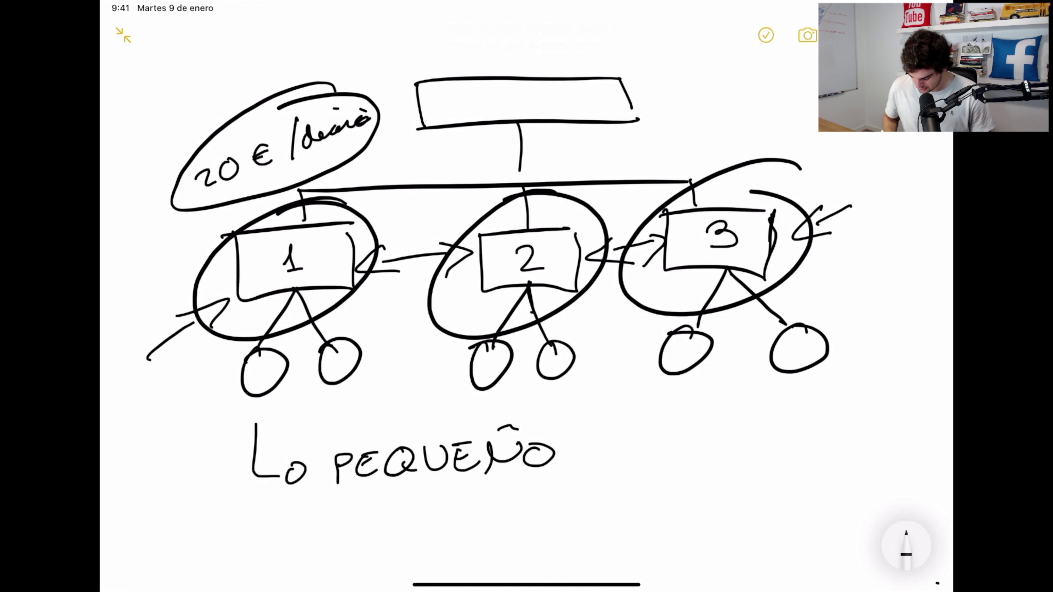
Extend the handwritten line with an arrow followed by "+ ESCALIBILIDAD"
{"action": "mouse_move", "coordinate": [580, 450]}
{"action": "left_mouse_down"}
{"action": "mouse_move", "coordinate": [672, 451]}
{"action": "mouse_move", "coordinate": [660, 475]}
{"action": "left_mouse_up"}
{"action": "left_click_drag", "start_coordinate": [703, 432], "coordinate": [704, 453]}
{"action": "left_click_drag", "start_coordinate": [686, 442], "coordinate": [710, 452]}
{"action": "mouse_move", "coordinate": [738, 434]}
{"action": "left_mouse_down"}
{"action": "mouse_move", "coordinate": [748, 432]}
{"action": "mouse_move", "coordinate": [732, 450]}
{"action": "left_mouse_up"}
{"action": "mouse_move", "coordinate": [750, 448]}
{"action": "left_mouse_down"}
{"action": "mouse_move", "coordinate": [767, 428]}
{"action": "mouse_move", "coordinate": [772, 438]}
{"action": "left_mouse_up"}
{"action": "mouse_move", "coordinate": [788, 428]}
{"action": "left_mouse_down"}
{"action": "mouse_move", "coordinate": [790, 445]}
{"action": "mouse_move", "coordinate": [804, 447]}
{"action": "left_mouse_up"}
{"action": "mouse_move", "coordinate": [819, 435]}
{"action": "left_mouse_down"}
{"action": "mouse_move", "coordinate": [820, 448]}
{"action": "mouse_move", "coordinate": [848, 444]}
{"action": "left_mouse_up"}
{"action": "mouse_move", "coordinate": [863, 425]}
{"action": "left_mouse_down"}
{"action": "mouse_move", "coordinate": [887, 443]}
{"action": "mouse_move", "coordinate": [901, 426]}
{"action": "left_mouse_up"}
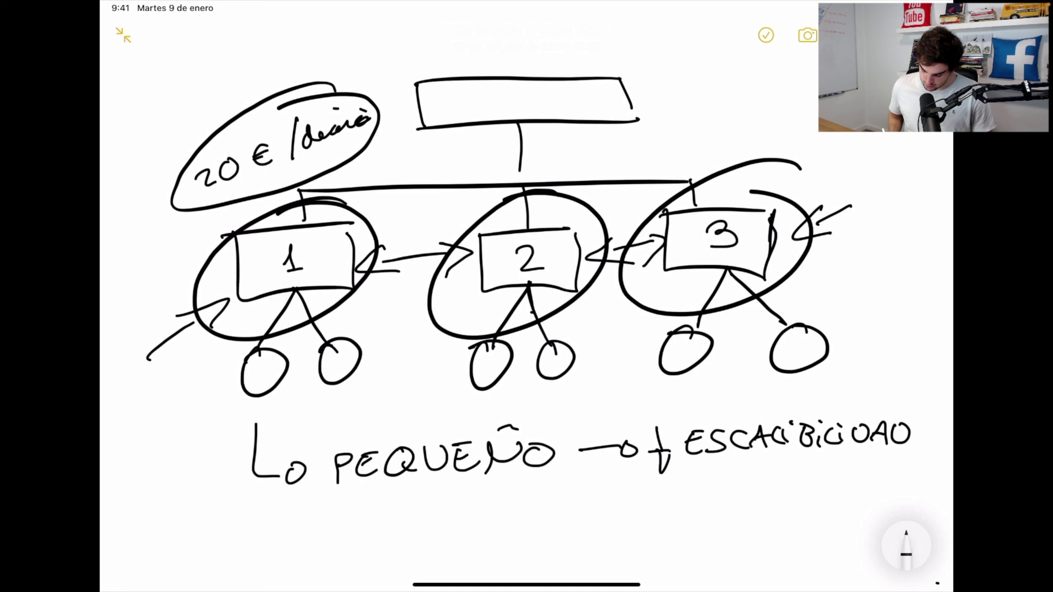
Draw a green check mark between boxes 1 and 2, and set the pen color back to black
{"action": "left_click", "coordinate": [906, 544]}
{"action": "left_click", "coordinate": [872, 525]}
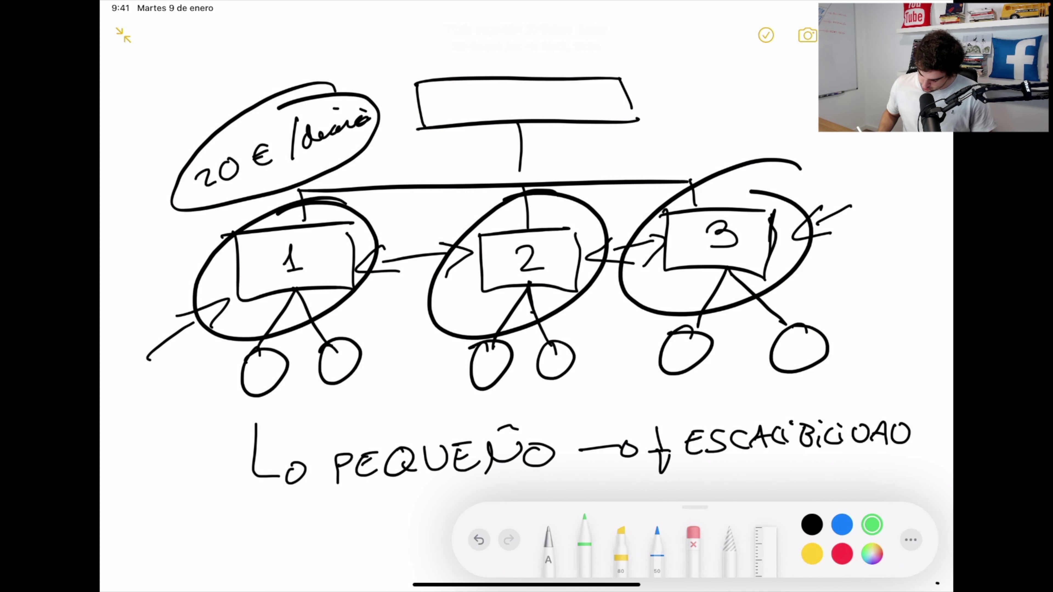
{"action": "left_click_drag", "start_coordinate": [916, 484], "coordinate": [925, 485]}
{"action": "mouse_move", "coordinate": [378, 202]}
{"action": "left_mouse_down"}
{"action": "mouse_move", "coordinate": [407, 204]}
{"action": "mouse_move", "coordinate": [433, 183]}
{"action": "left_mouse_up"}
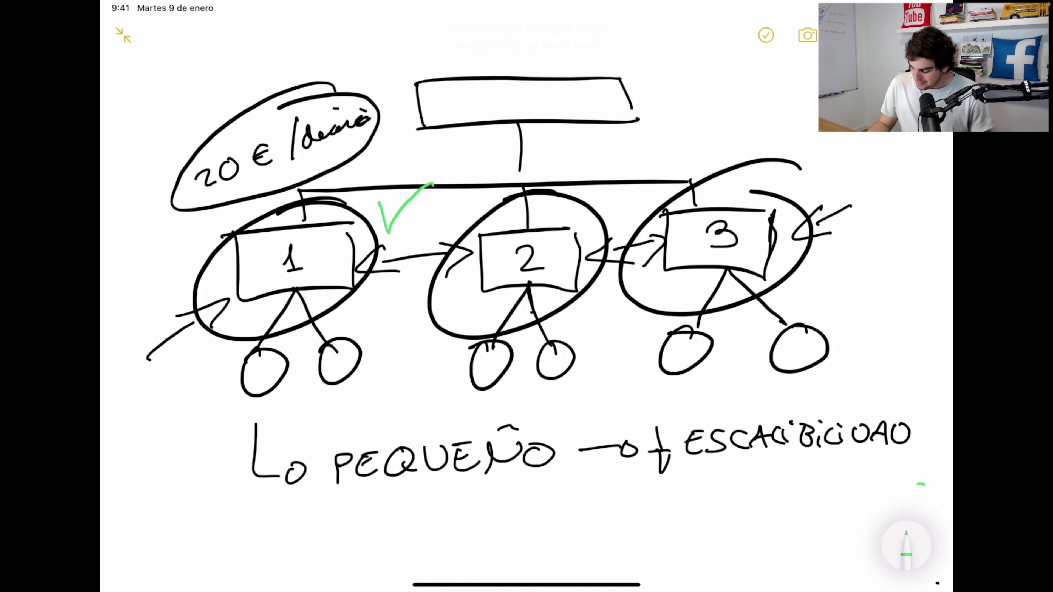
{"action": "left_click", "coordinate": [907, 545]}
{"action": "left_click", "coordinate": [812, 525]}
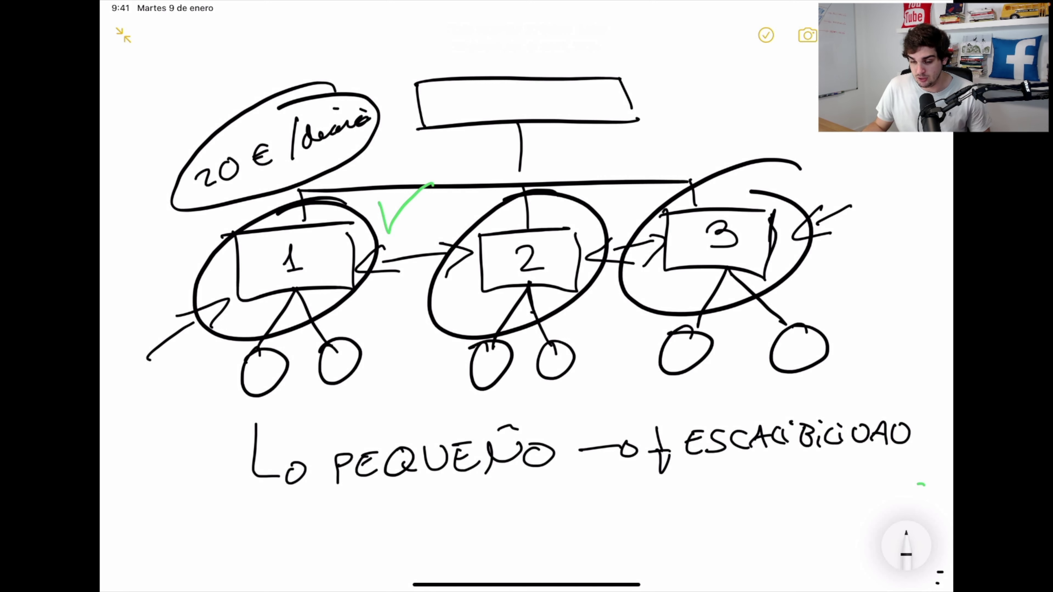
Switch back to the ad group in TikTok Ads Manager and read the explanation of the Intención de compra interest level
{"action": "key", "text": "ctrl+Left"}
{"action": "key", "text": "ctrl+Left"}
{"action": "key", "text": "ctrl+Right"}
{"action": "left_click", "coordinate": [85, 15]}
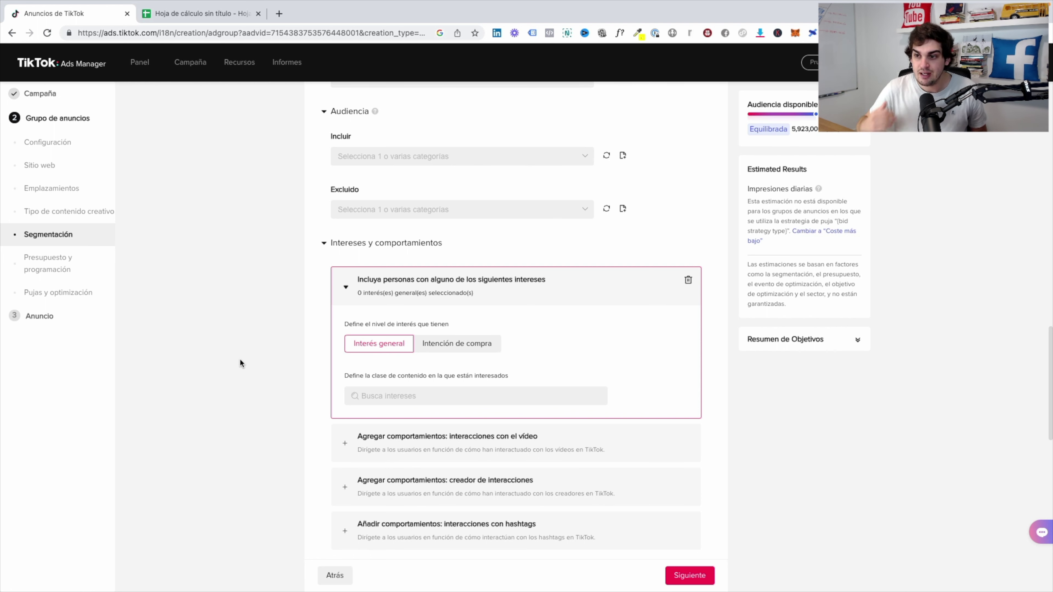
{"action": "mouse_move", "coordinate": [823, 104]}
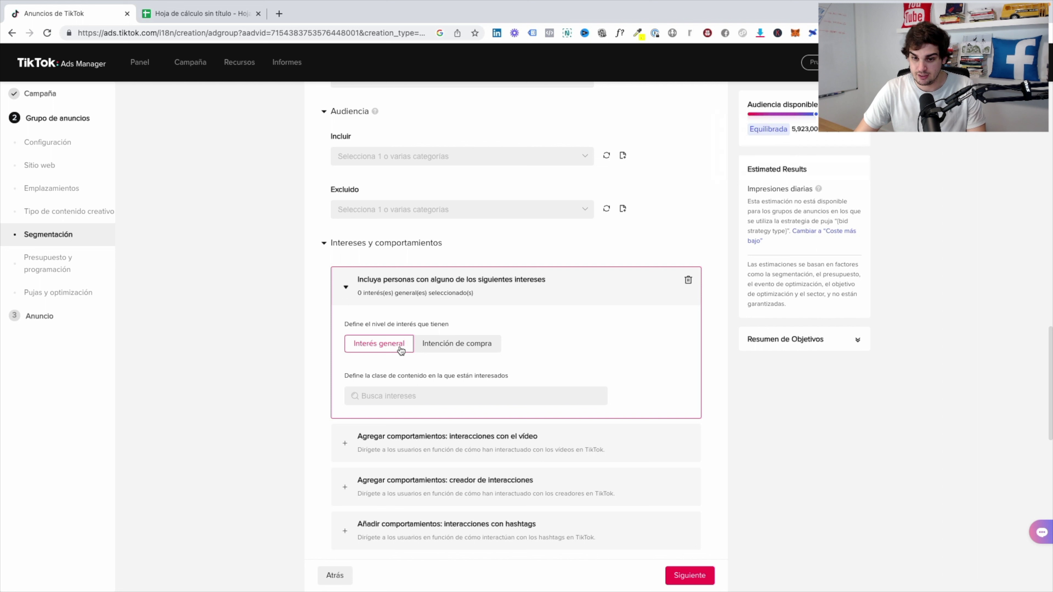
{"action": "mouse_move", "coordinate": [392, 348]}
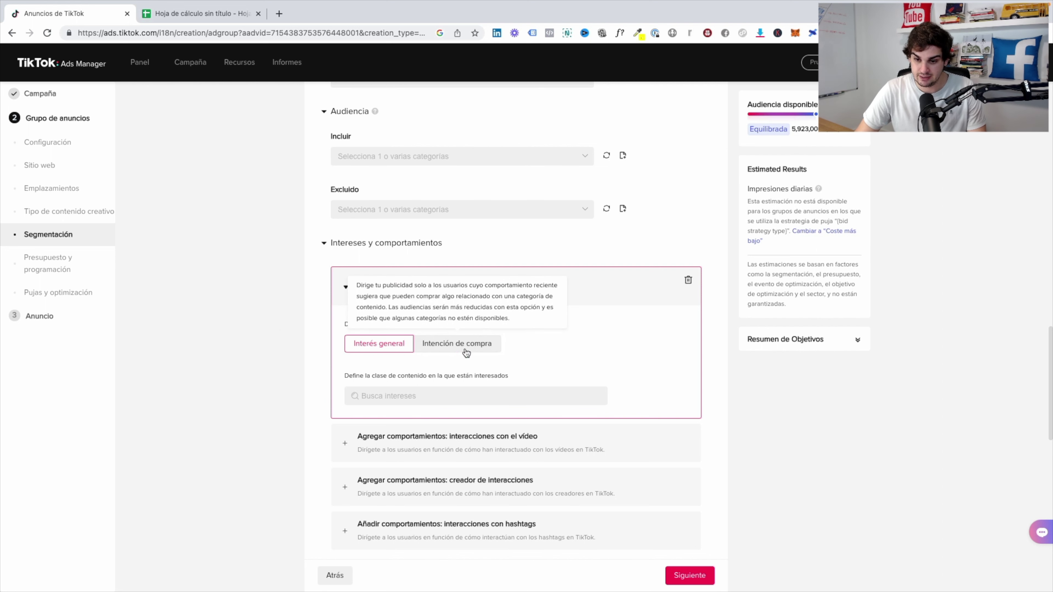